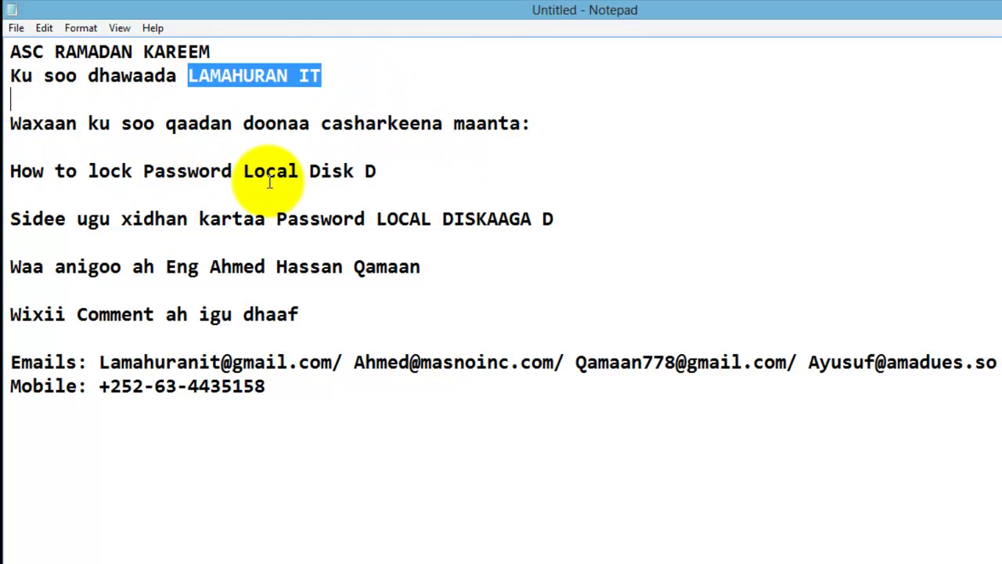
# Add a comma after "Local Disk D" in the "How to lock Password" line of the note
pyautogui.click(387, 173)
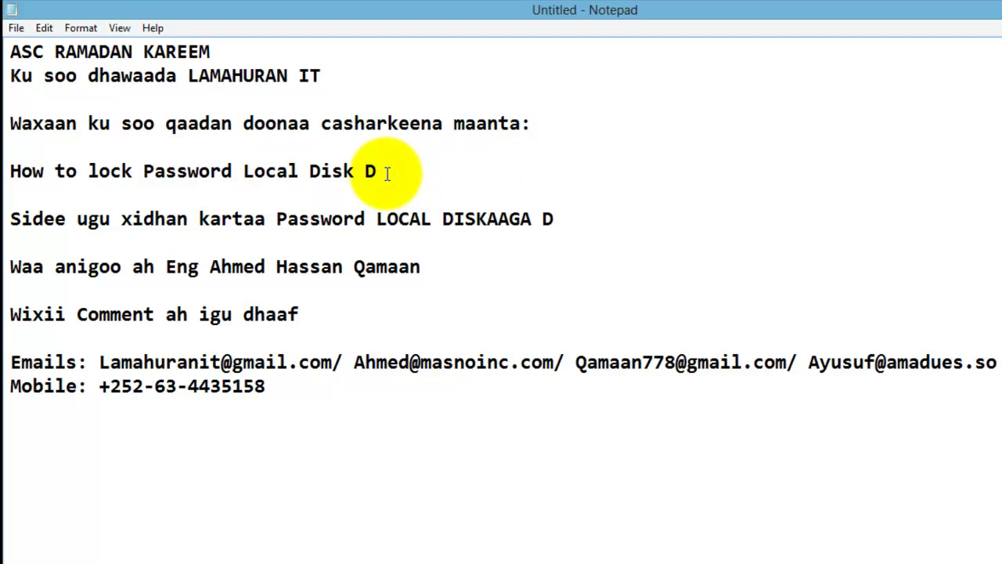
pyautogui.write(', E F')
pyautogui.press('BackSpace')
pyautogui.press('BackSpace')
pyautogui.press('BackSpace')
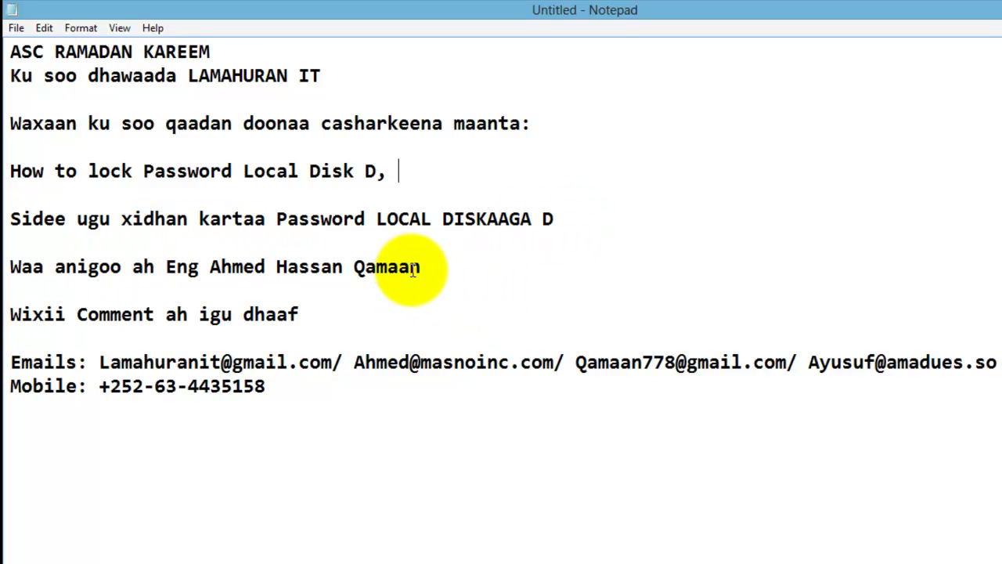
# Highlight the presenter's introduction line, the comment request line and the contact details in turn
pyautogui.moveTo(422, 267); pyautogui.dragTo(11, 264)
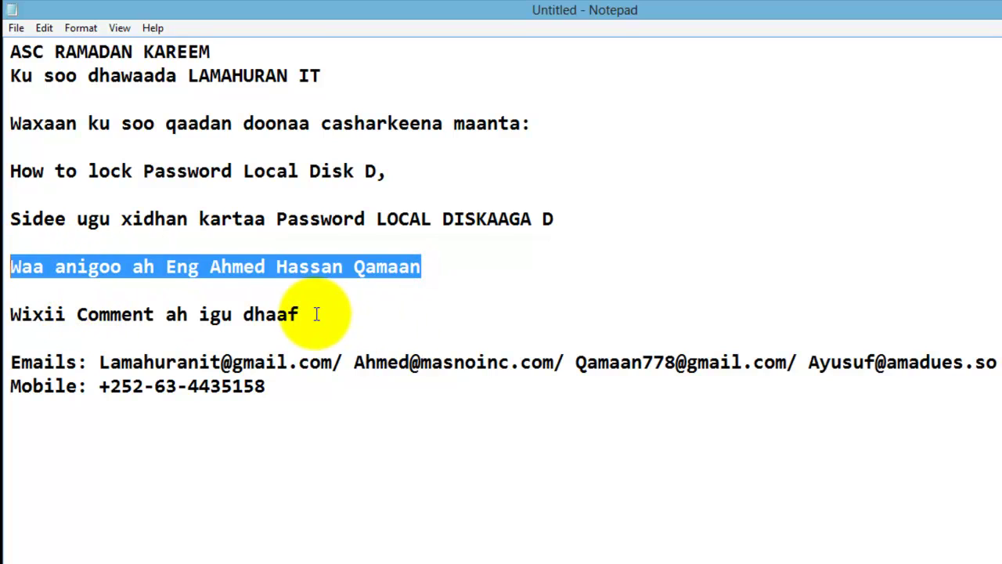
pyautogui.moveTo(315, 313); pyautogui.dragTo(6, 314)
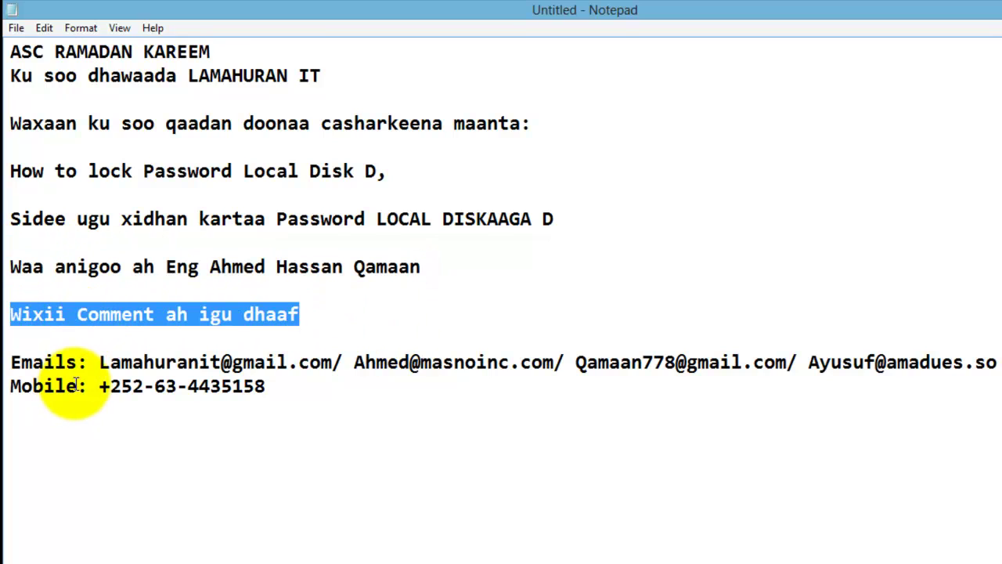
pyautogui.click(95, 358)
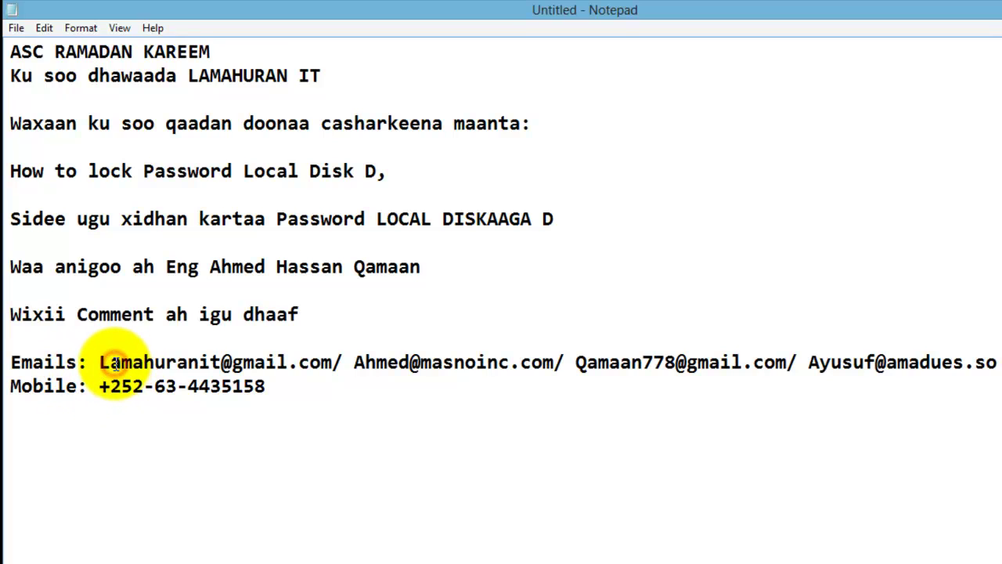
pyautogui.moveTo(90, 359); pyautogui.dragTo(836, 411)
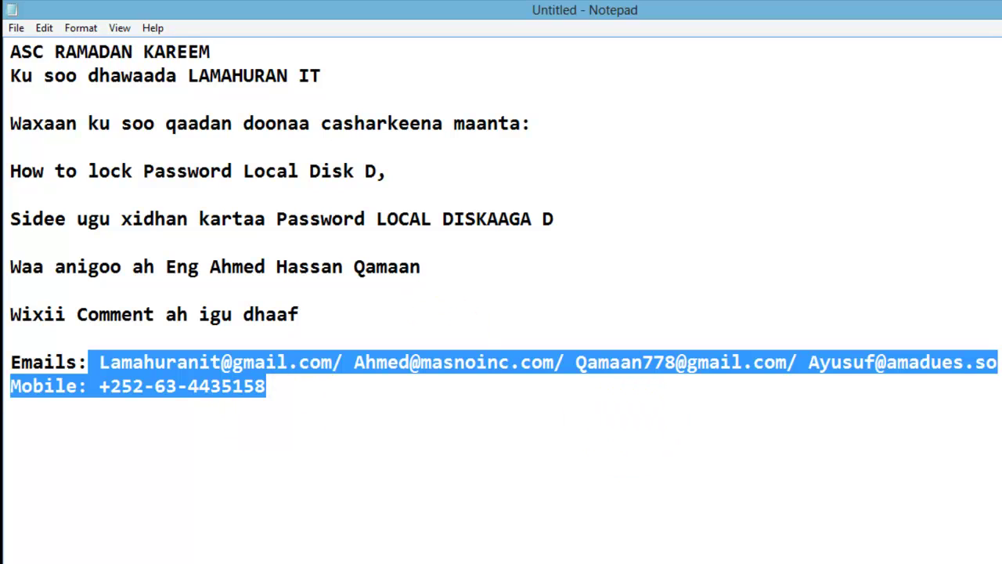
pyautogui.hotkey('alt', 'F4')
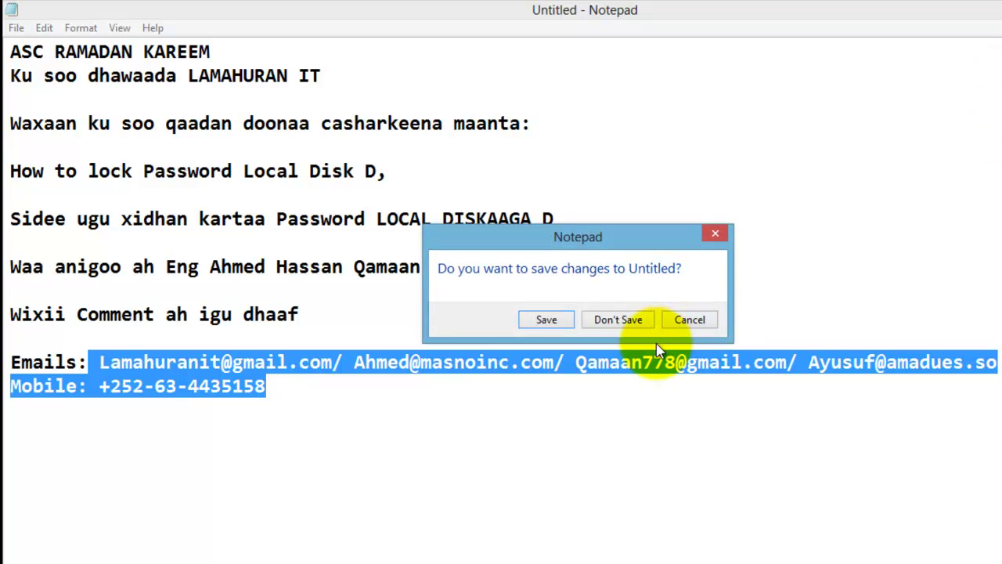
pyautogui.click(709, 316)
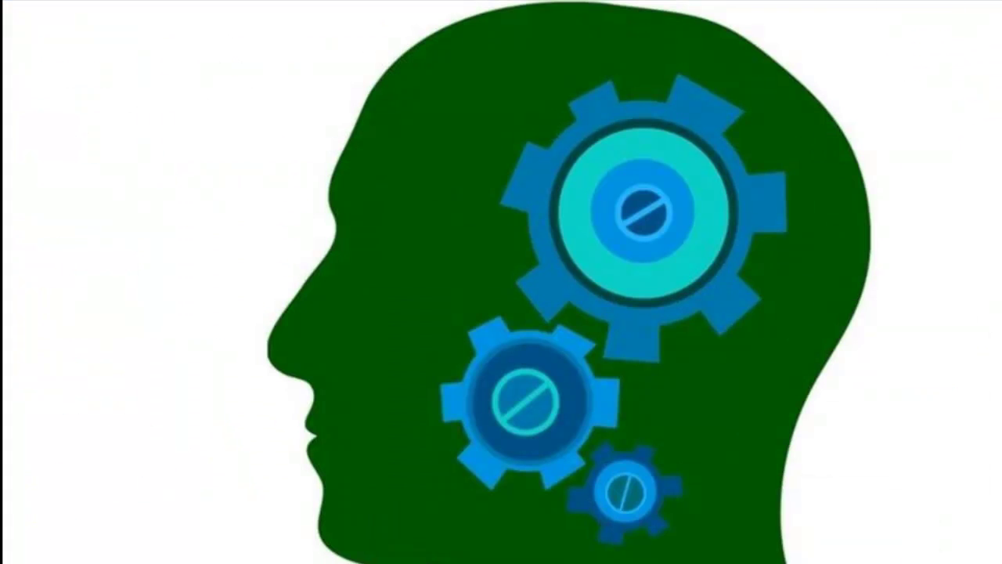
pyautogui.press('super')
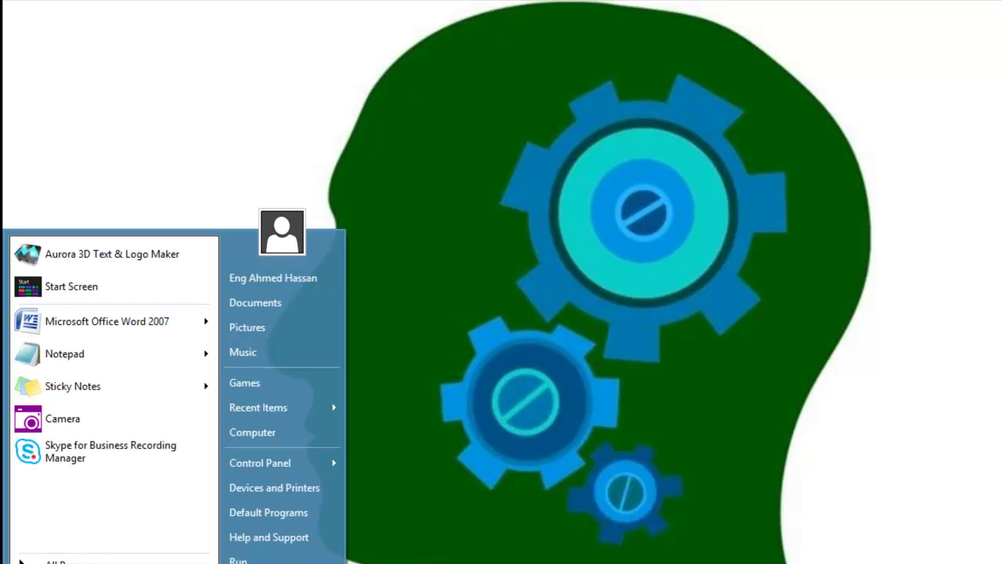
pyautogui.press('super')
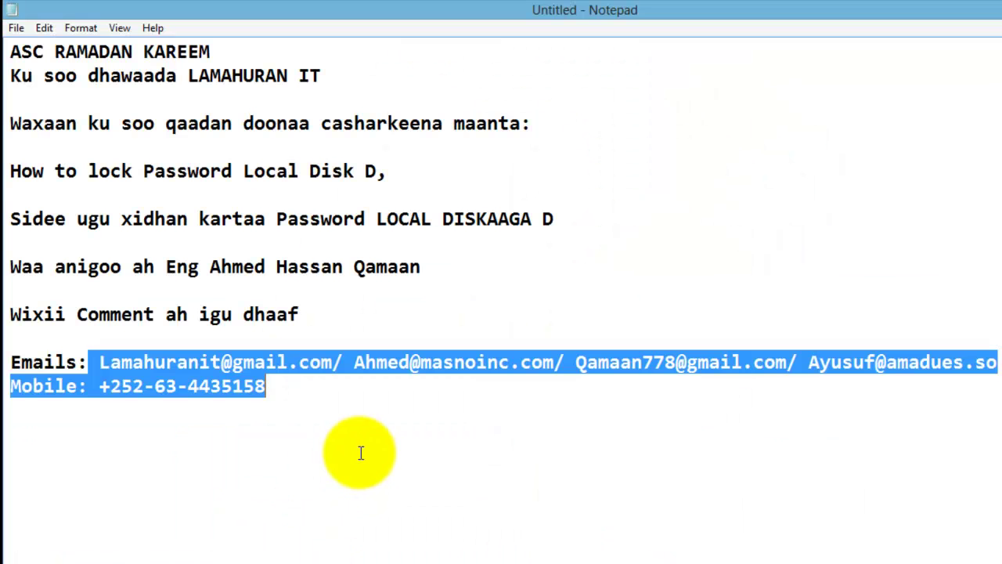
# Add the line "1. Star Menu" below the contact details, with "Bitlocker" indented on the line under it
pyautogui.click(317, 410)
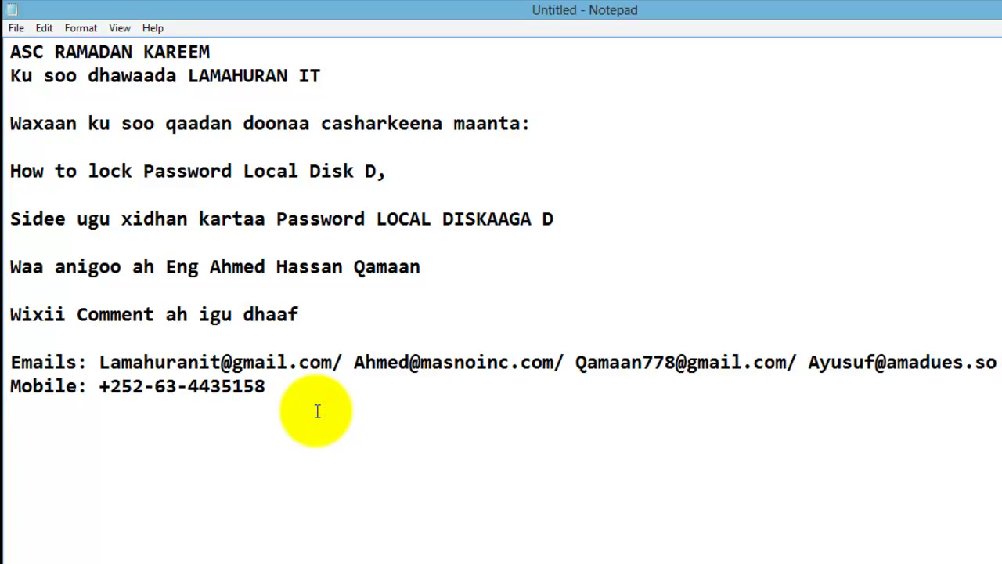
pyautogui.write('1. Star N')
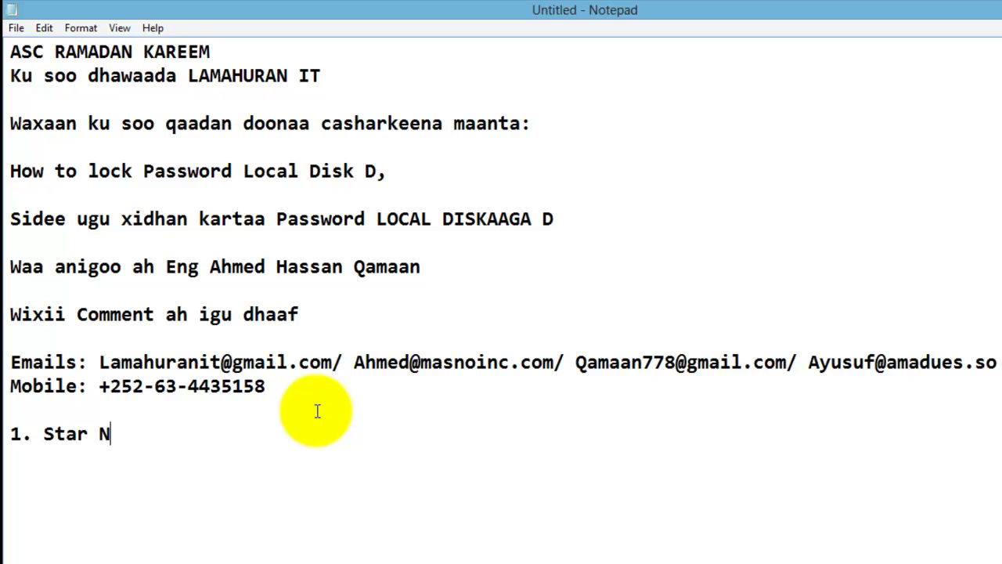
pyautogui.press('BackSpace')
pyautogui.write('Menu')
pyautogui.press('Return')
pyautogui.write('Bitlo')
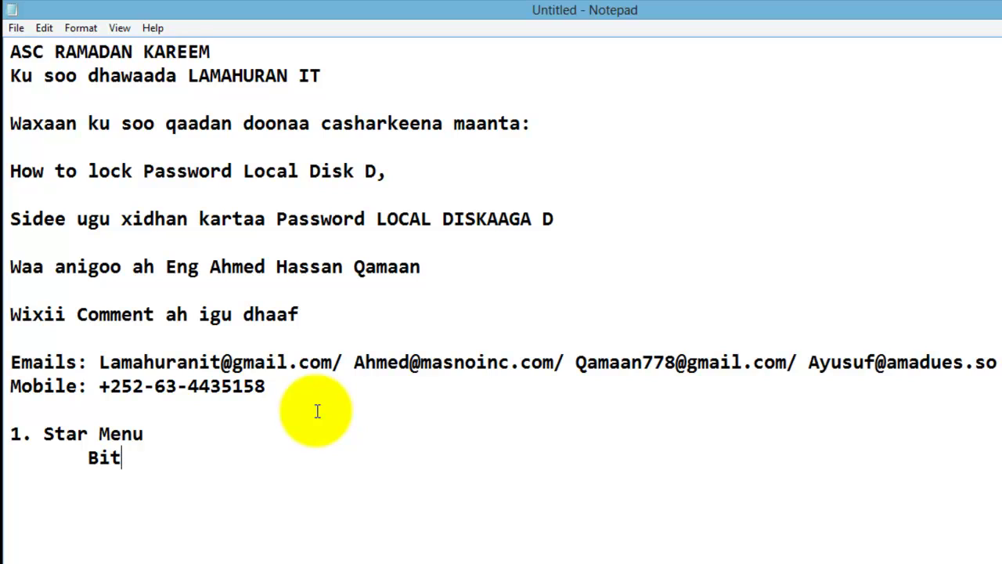
pyautogui.write('cker')
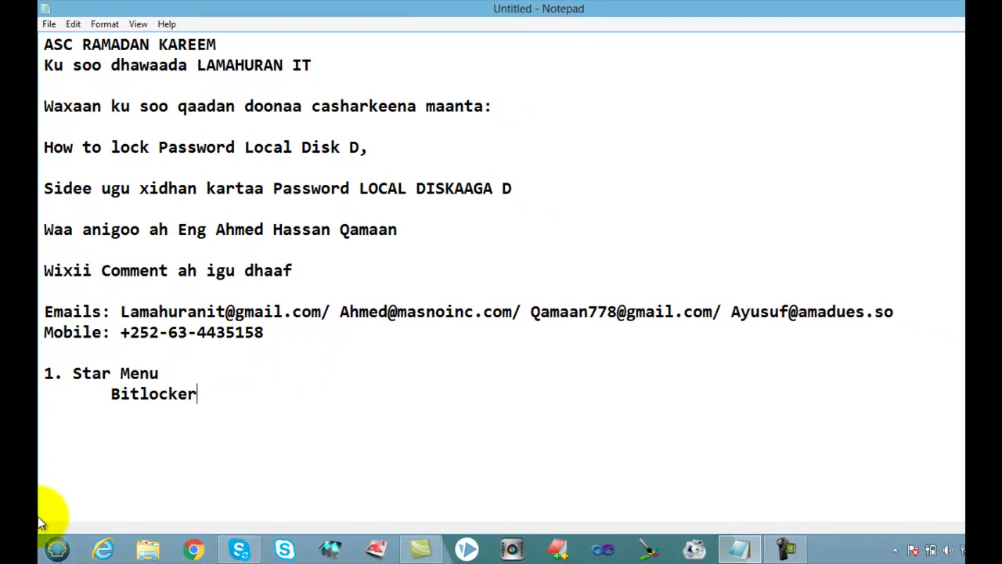
# Search the computer's programs and settings for "bitlocker" and open Manage BitLocker
pyautogui.click(55, 549)
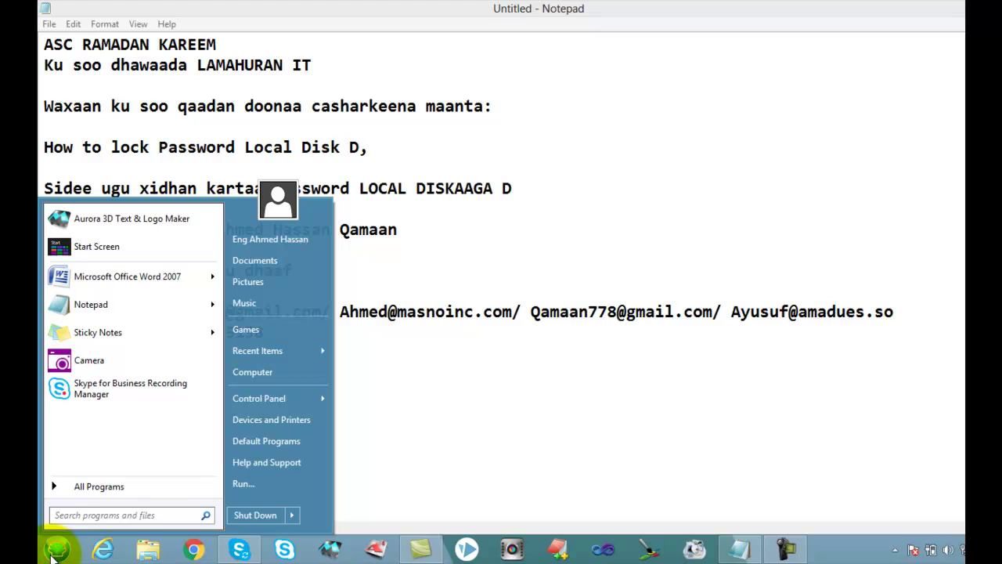
pyautogui.write('bit')
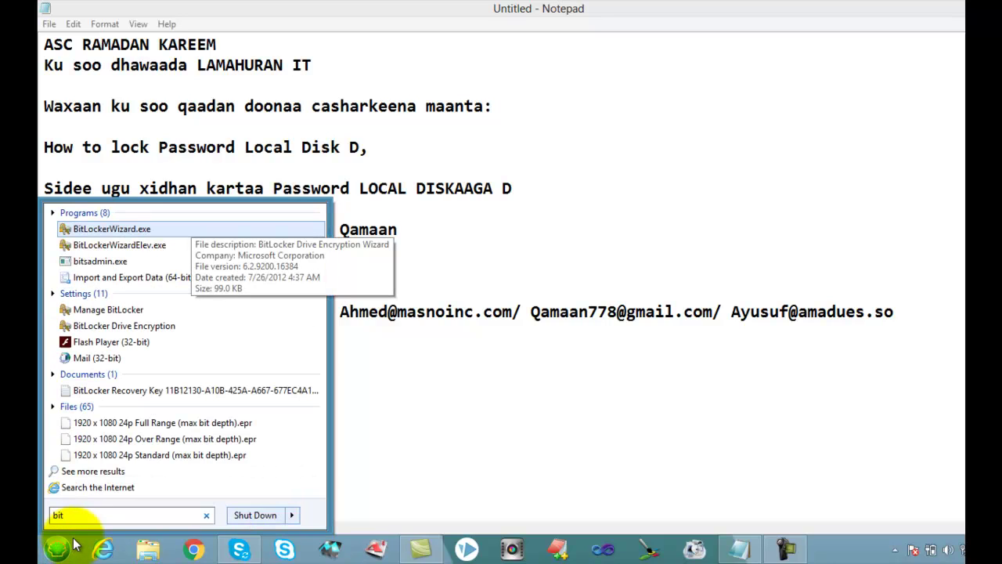
pyautogui.write('locker')
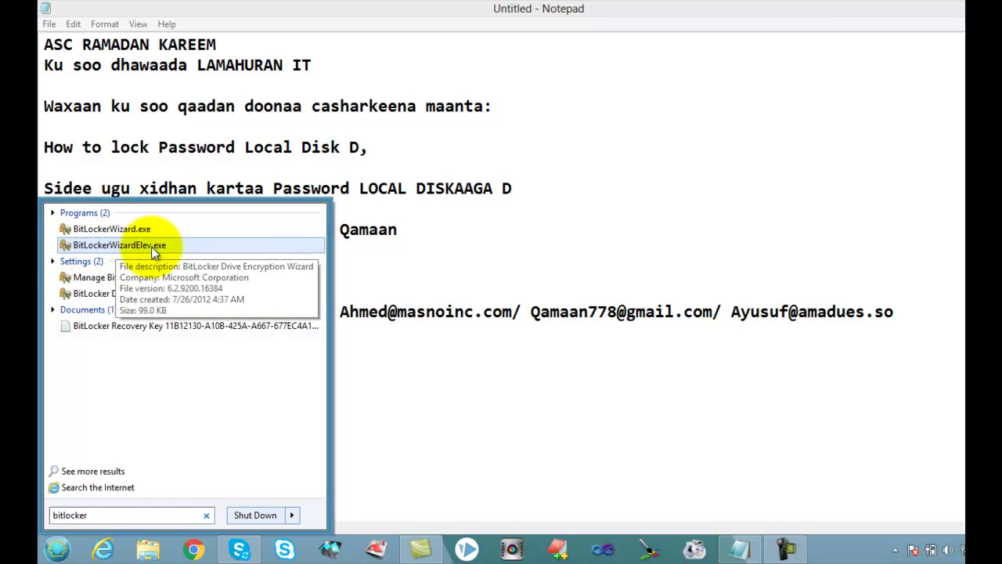
pyautogui.click(104, 279)
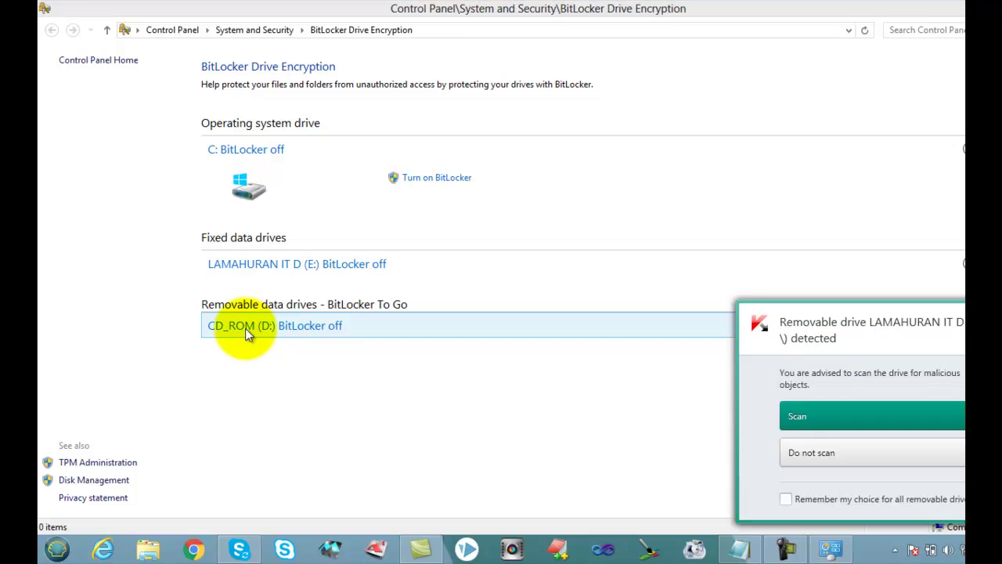
# Decline the antivirus scan of the removable drive and expand the BitLocker options of LAMAHURAN IT D (E:)
pyautogui.click(884, 468)
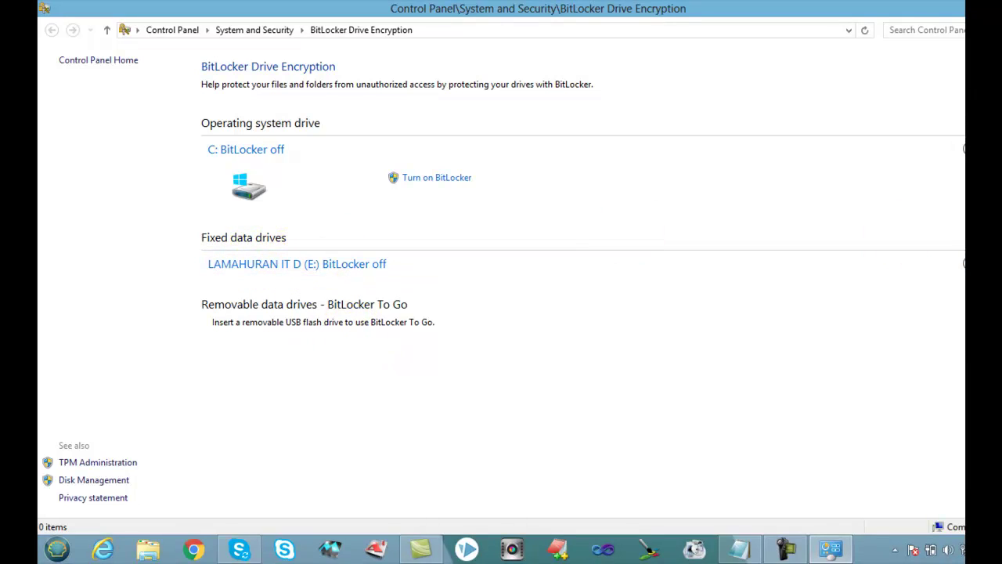
pyautogui.click(953, 263)
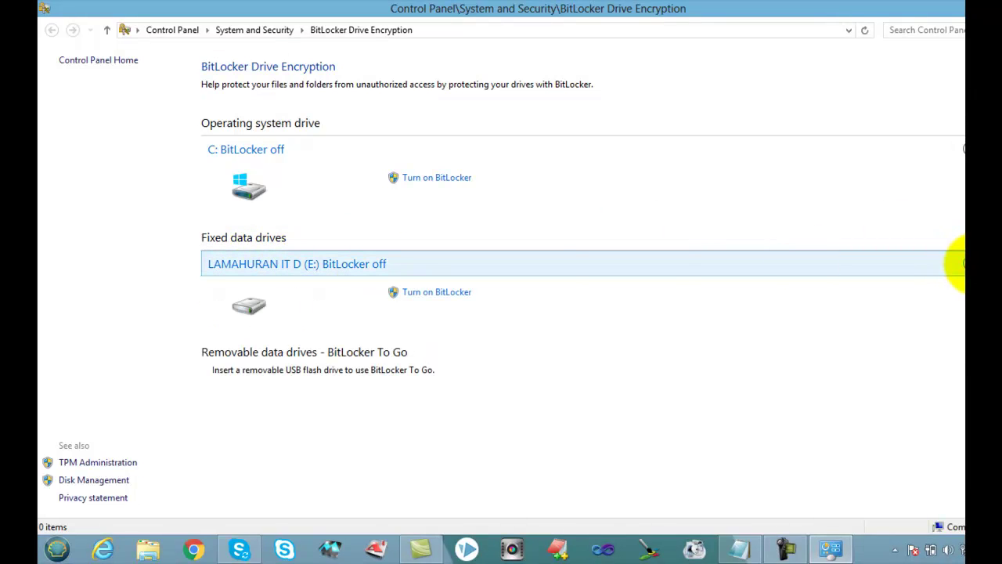
# Open the computer's drive list and look inside the LAMAHURAN IT D (E:) drive
pyautogui.click(56, 548)
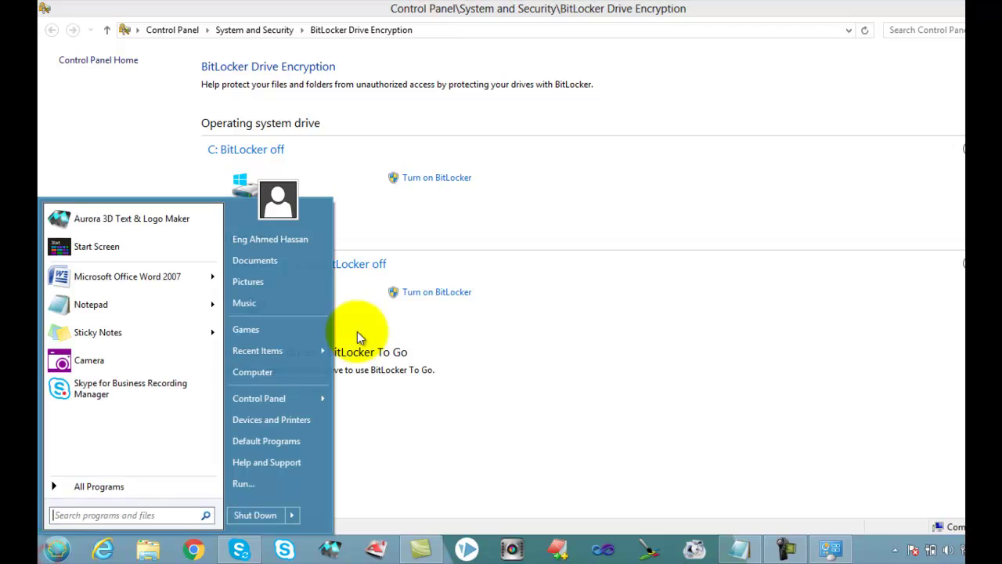
pyautogui.click(277, 379)
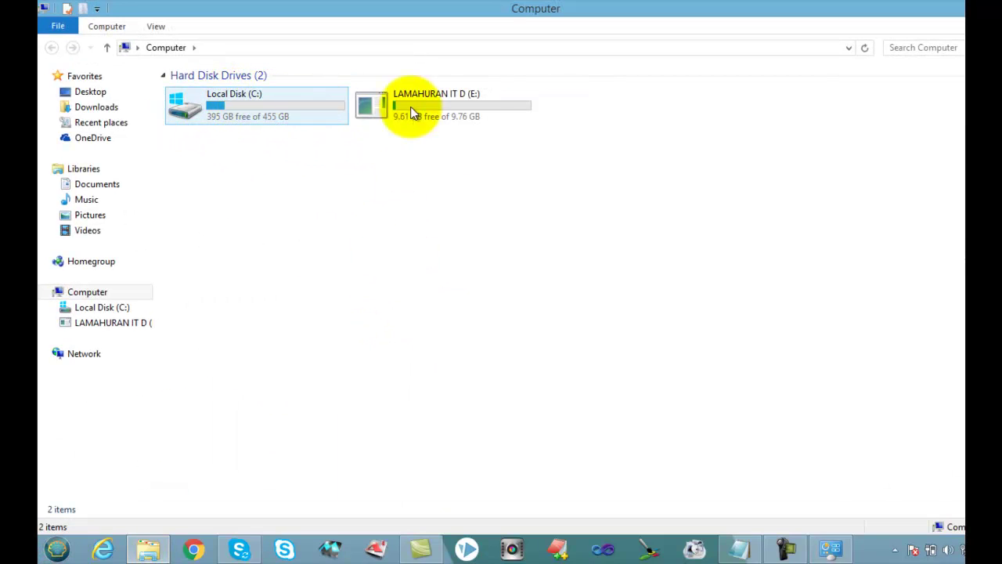
pyautogui.doubleClick(469, 102)
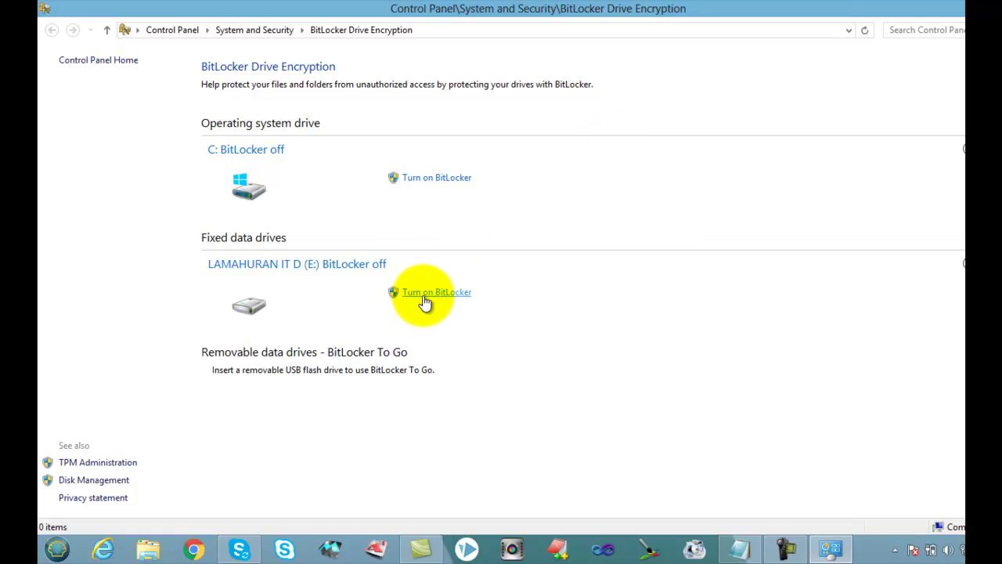
# Turn on BitLocker for LAMAHURAN IT D (E:) with password unlocking, entering and re-entering the drive password
pyautogui.click(422, 297)
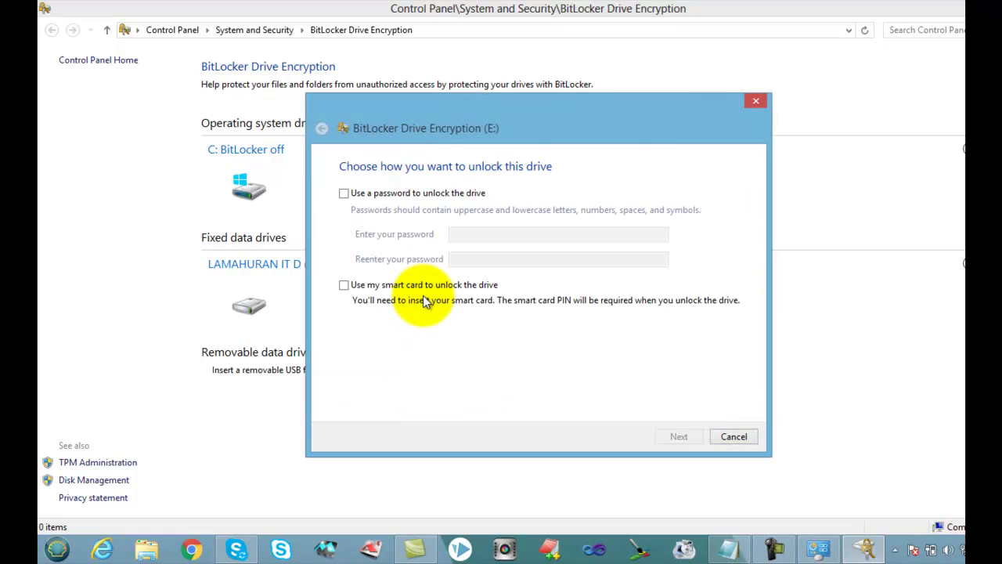
pyautogui.click(345, 195)
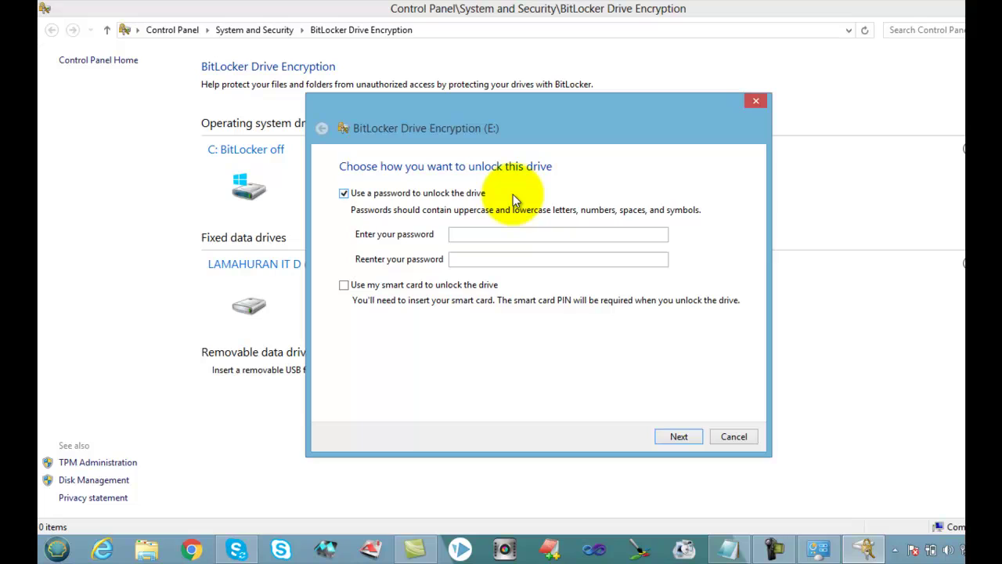
pyautogui.click(492, 231)
pyautogui.write('•••••')
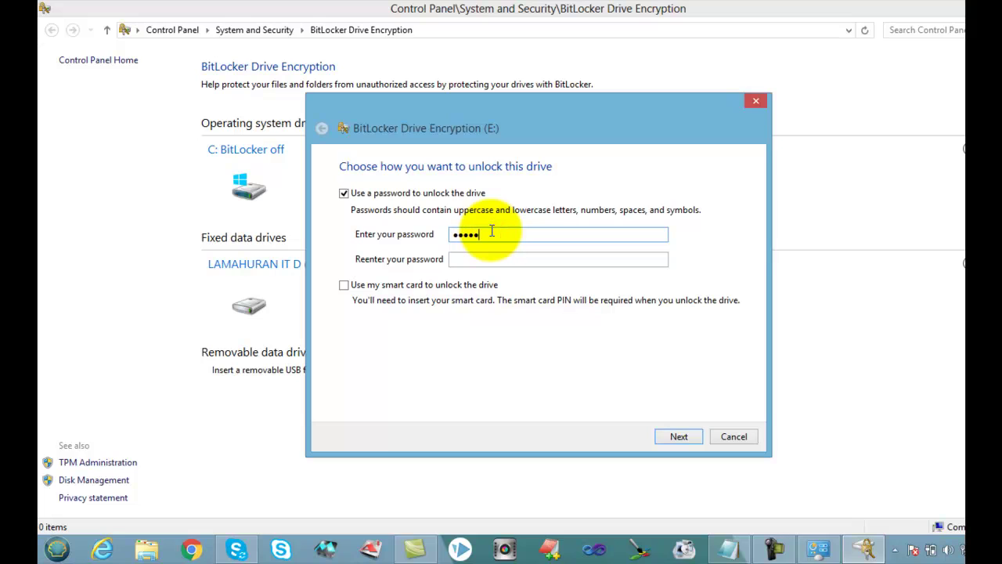
pyautogui.write('•••')
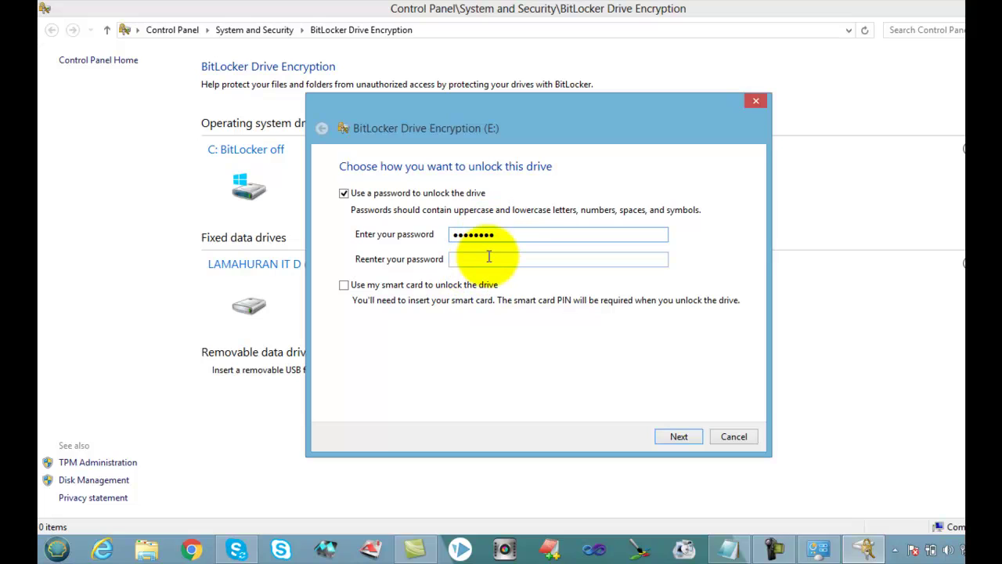
pyautogui.click(488, 255)
pyautogui.write('••••')
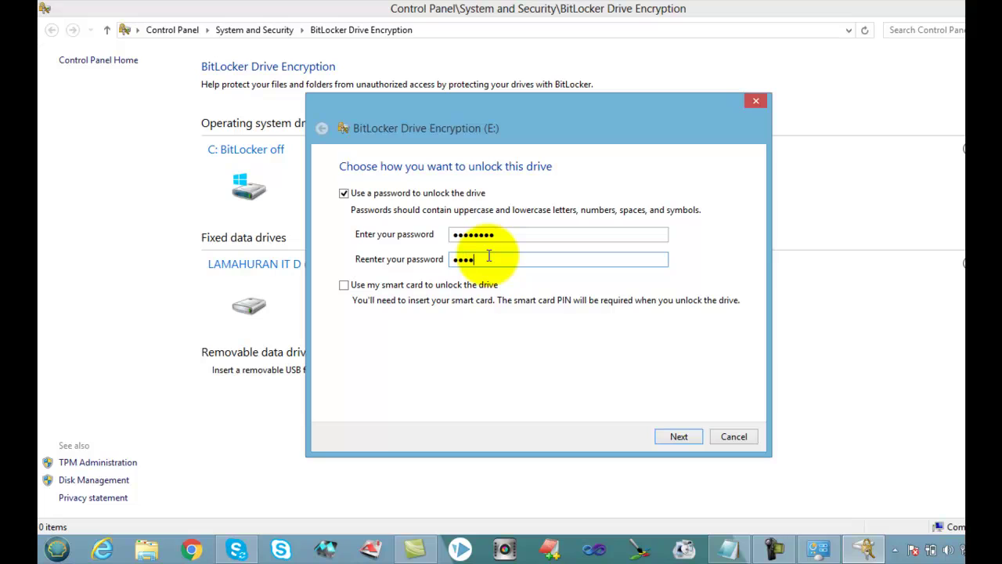
pyautogui.write('••')
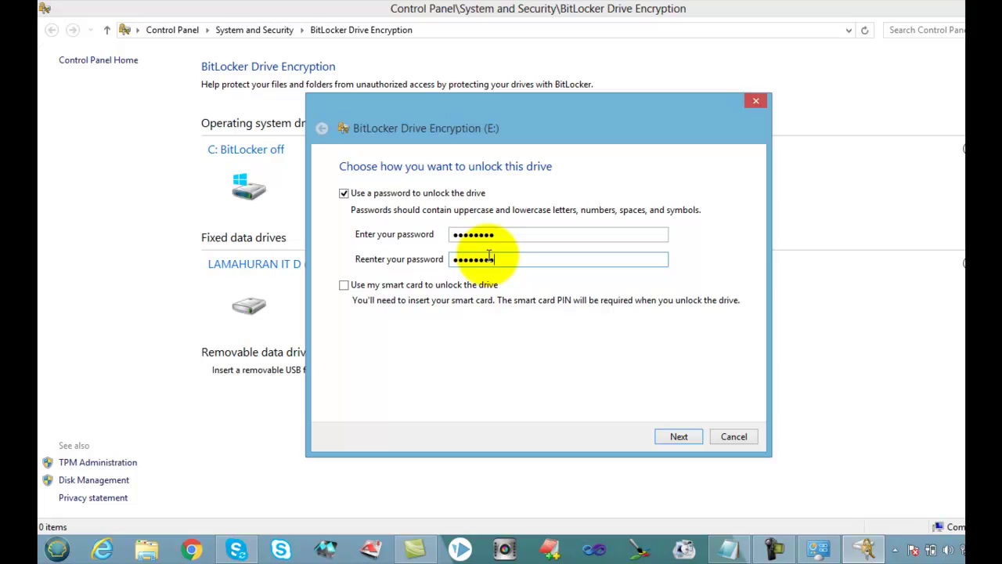
pyautogui.click(696, 431)
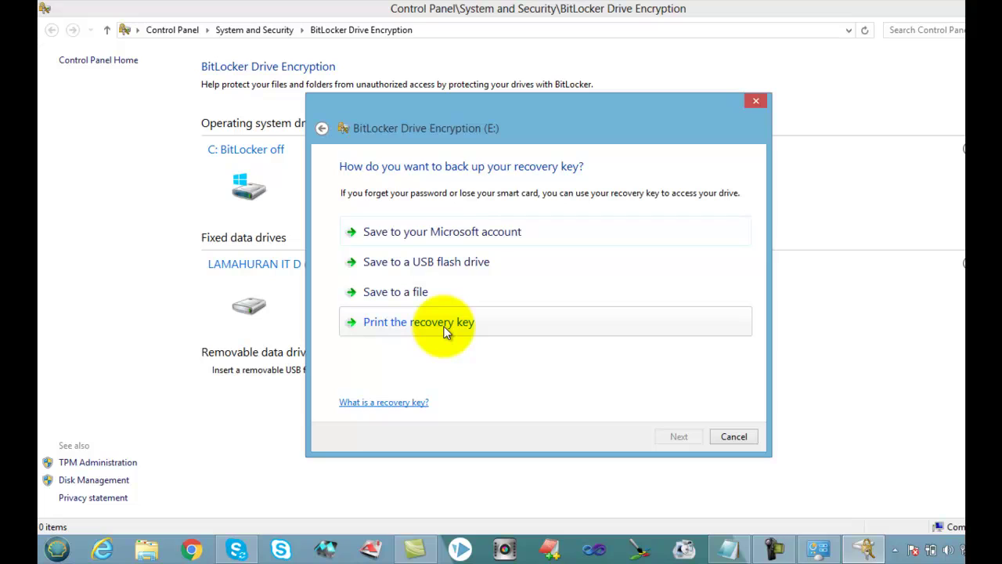
# Save the recovery key as a text file in Documents on this PC and continue to the encryption scope choice
pyautogui.click(420, 298)
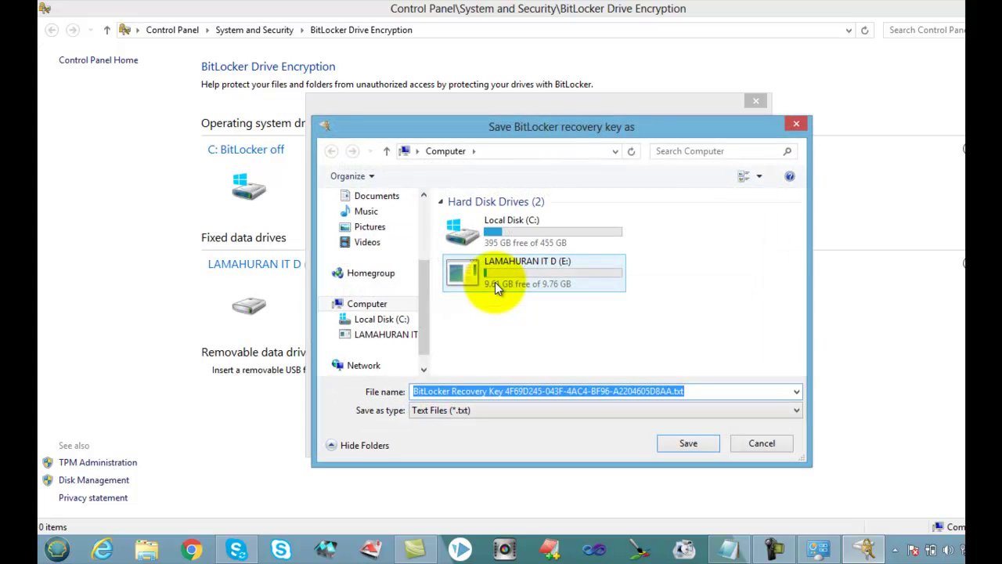
pyautogui.click(391, 202)
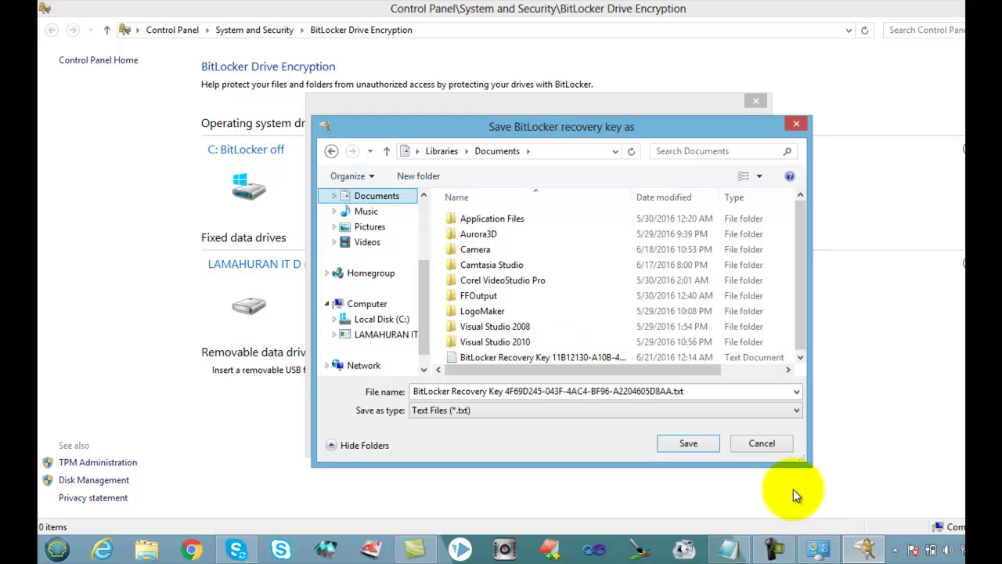
pyautogui.click(685, 444)
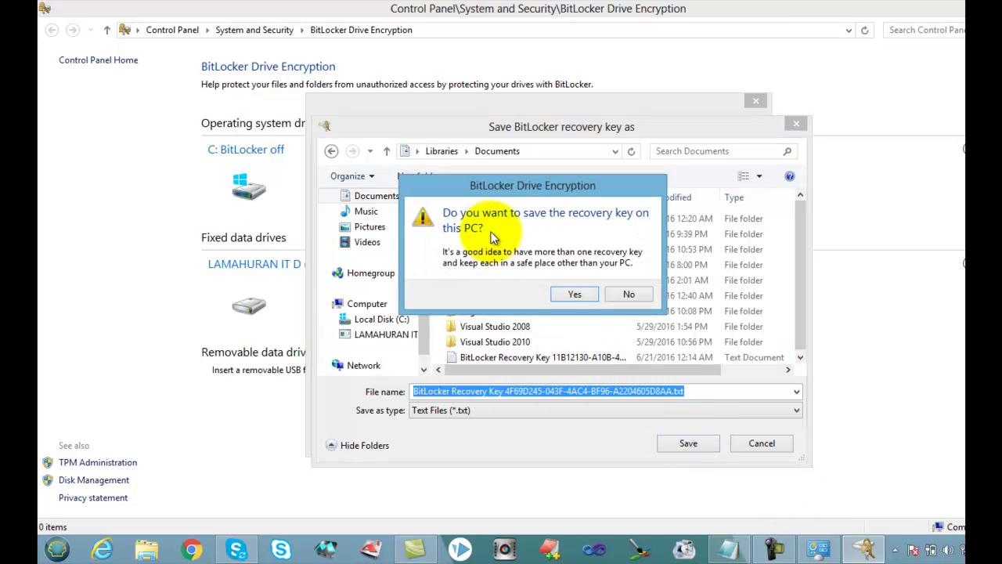
pyautogui.click(577, 295)
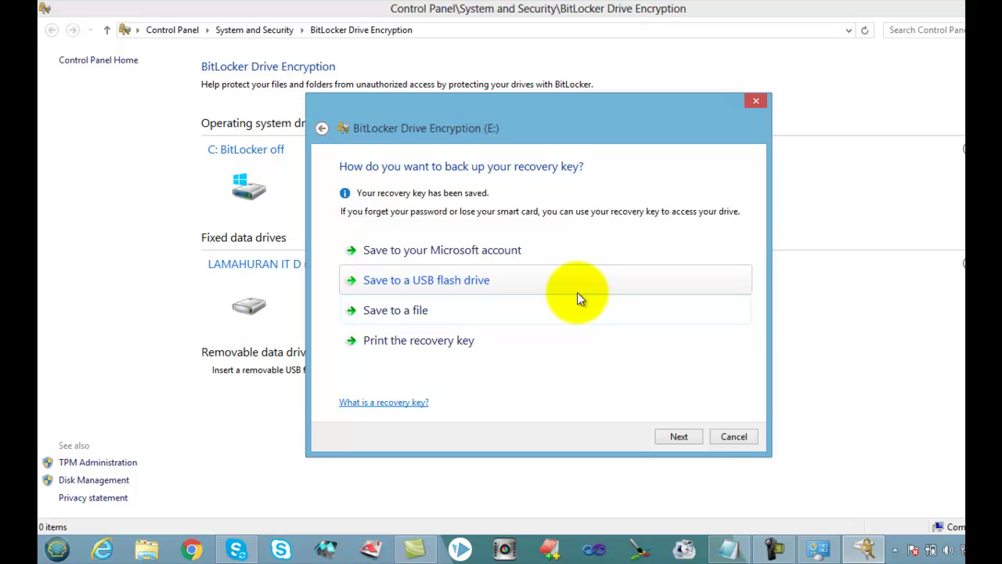
pyautogui.click(678, 437)
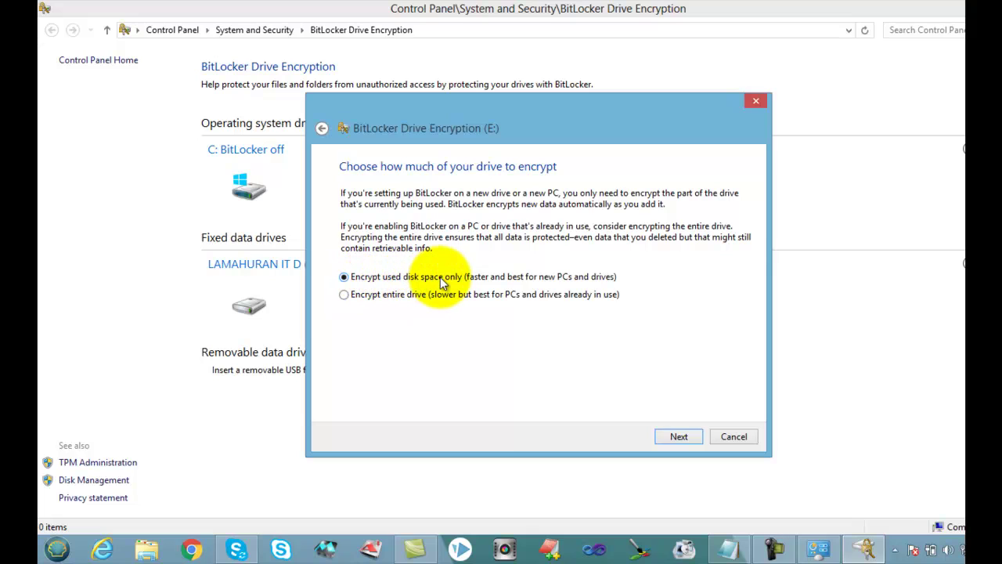
# Encrypt only the used disk space of the E: drive with BitLocker and dismiss the completion message
pyautogui.click(666, 437)
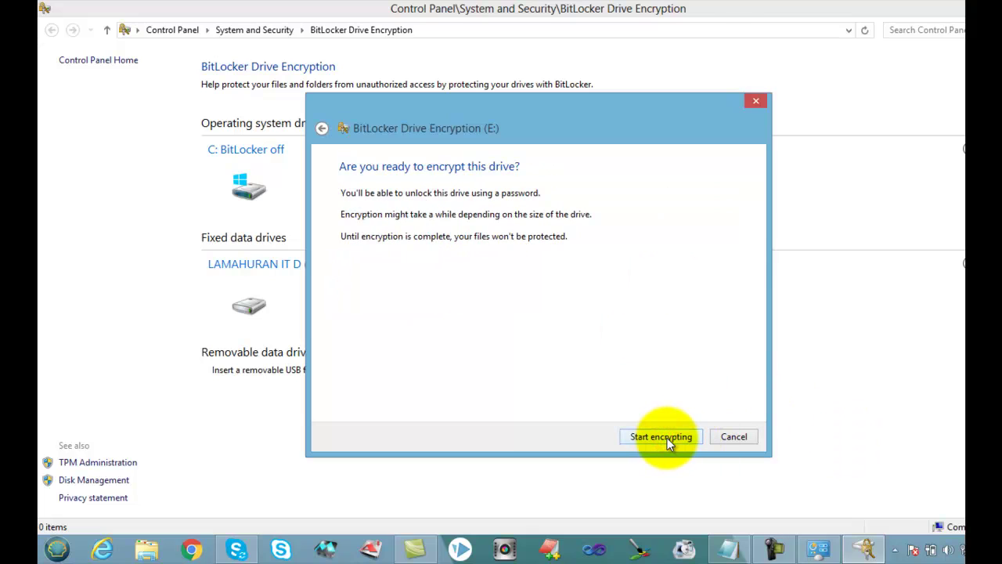
pyautogui.click(661, 436)
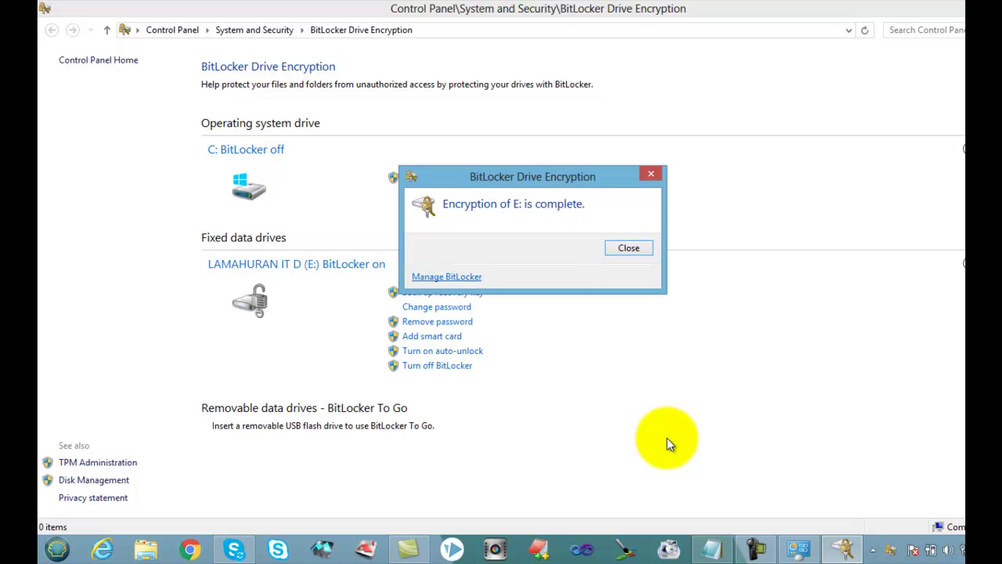
pyautogui.click(633, 248)
# Look inside the encrypted LAMAHURAN IT D (E:) drive from the computer's drive list, and close the BitLocker Drive Encryption window
pyautogui.click(56, 548)
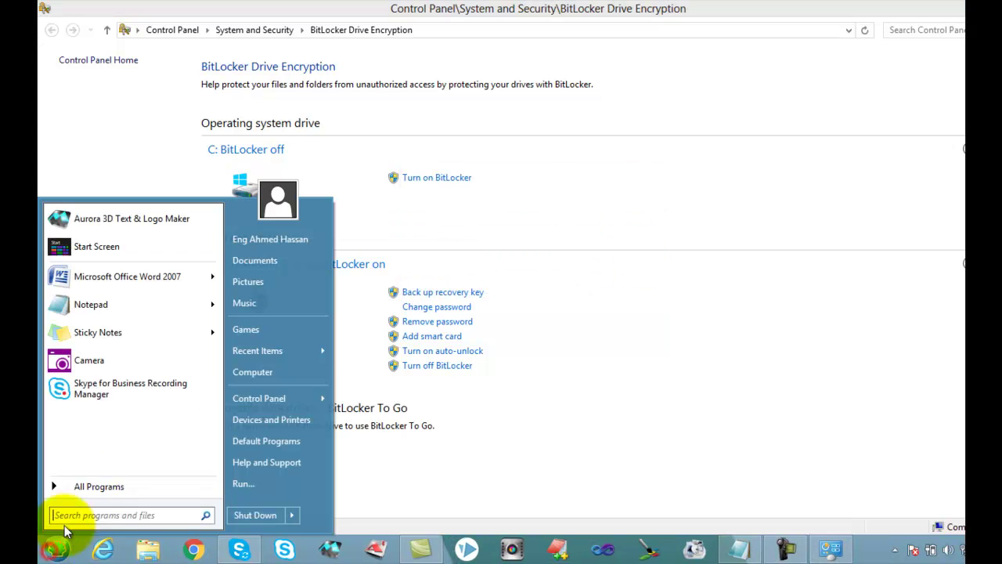
pyautogui.click(266, 372)
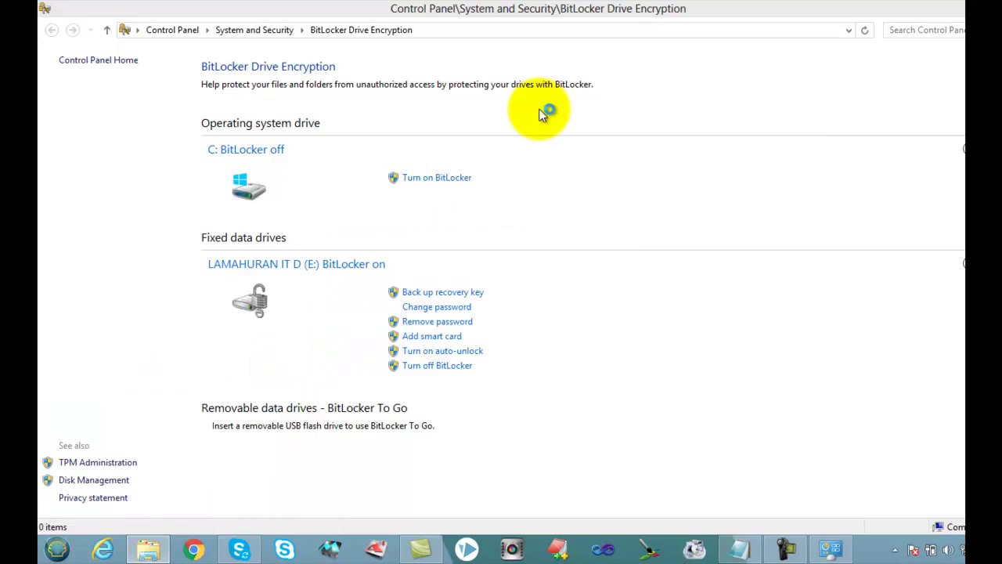
pyautogui.doubleClick(424, 116)
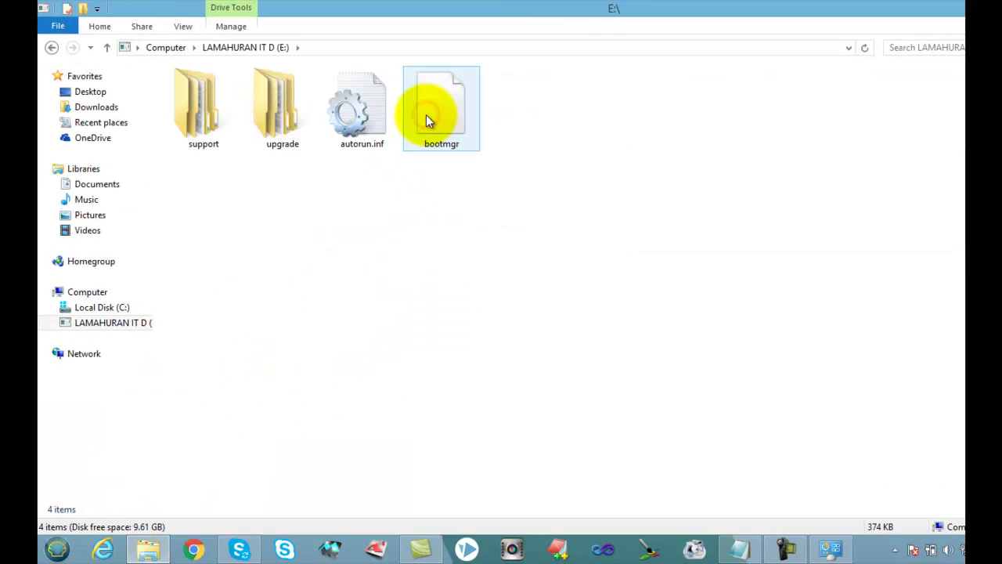
pyautogui.click(49, 48)
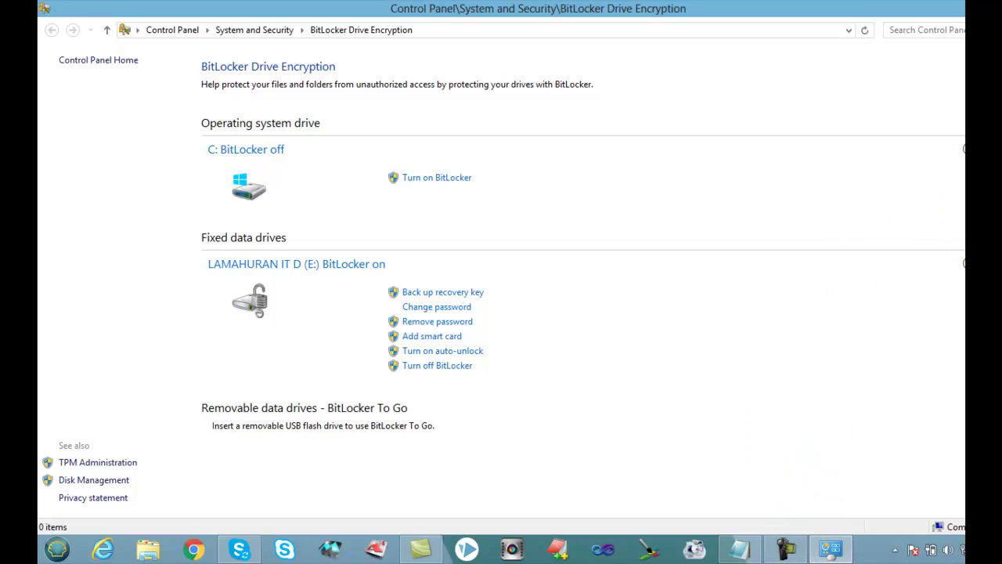
pyautogui.hotkey('alt', 'F4')
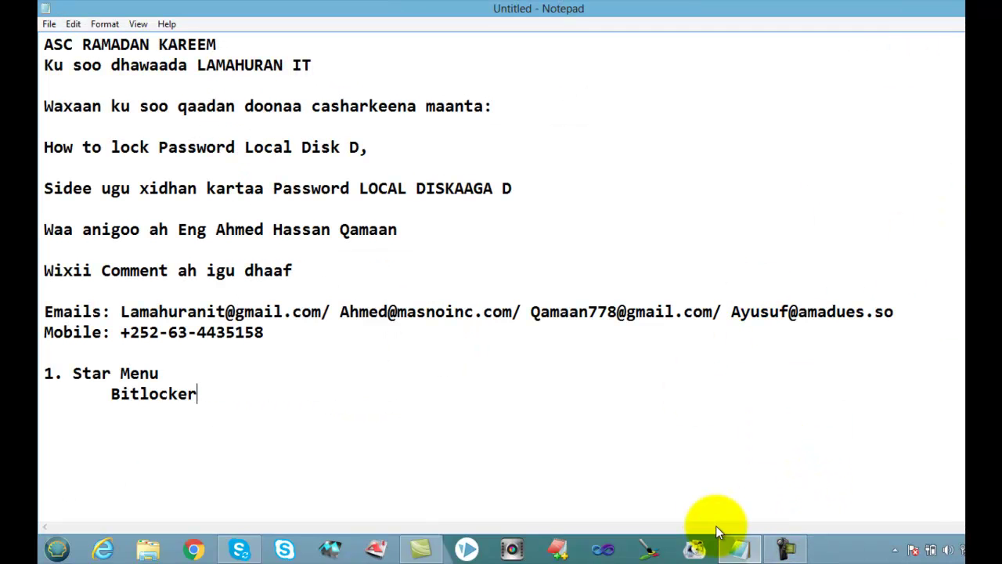
pyautogui.click(782, 551)
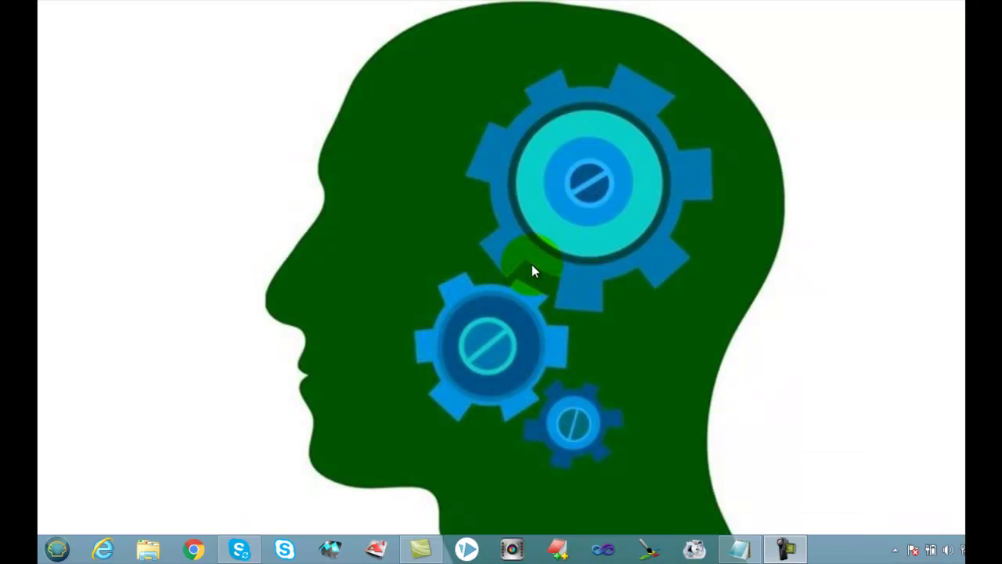
# Open the computer's drive list and try to access the locked Local Disk (E:) to bring up its password prompt
pyautogui.click(57, 549)
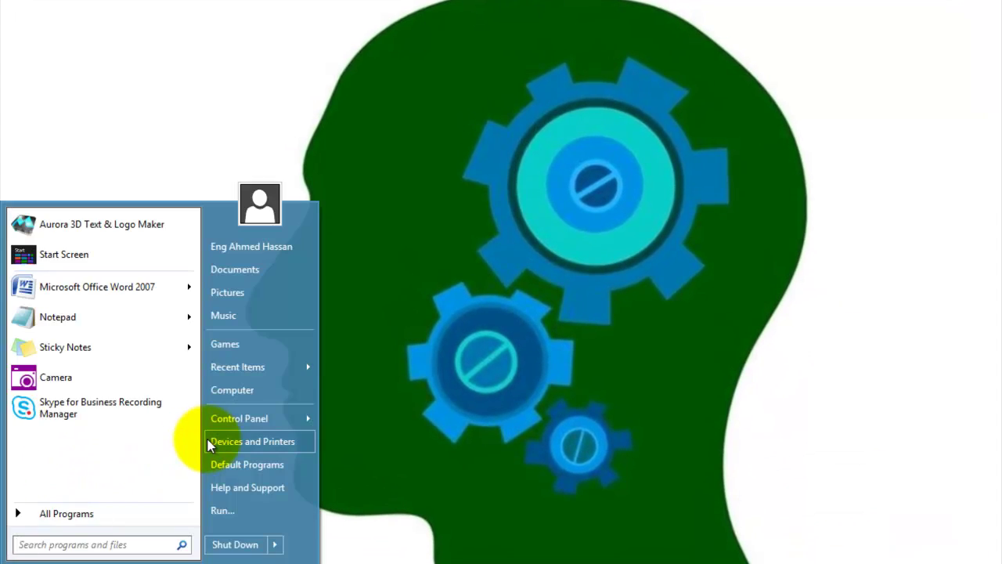
pyautogui.click(251, 391)
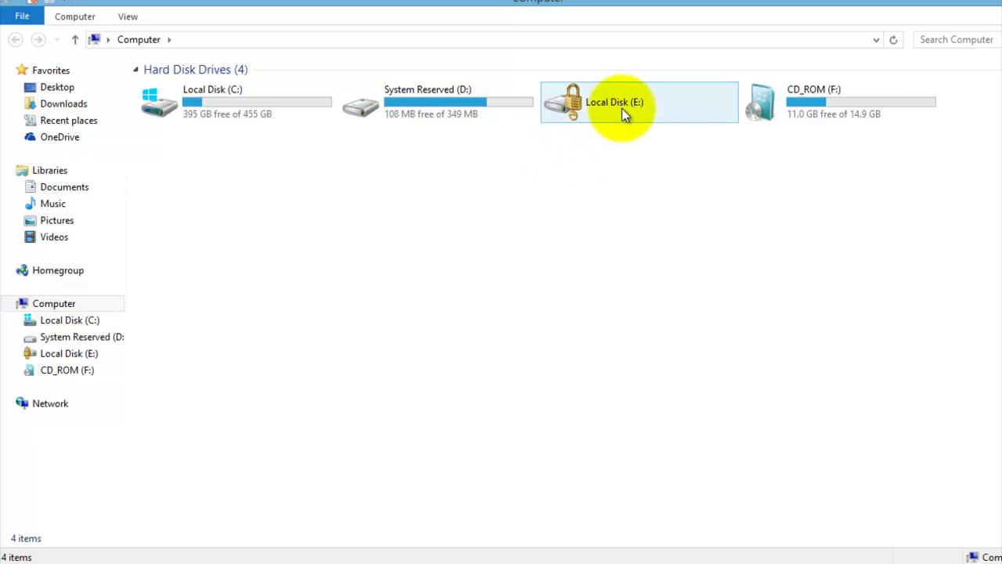
pyautogui.click(649, 107)
pyautogui.doubleClick(649, 107)
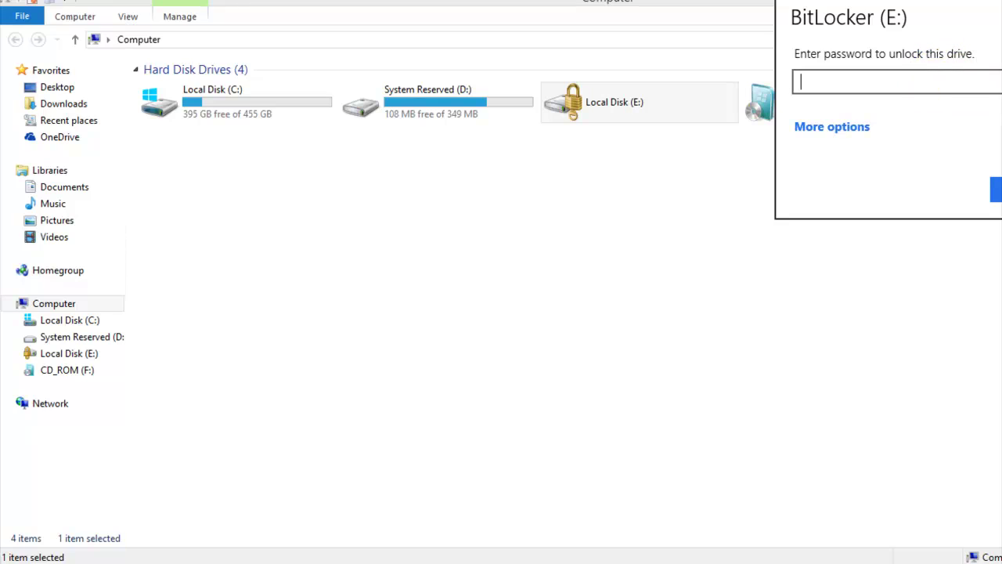
# Unlock the E: drive by entering its BitLocker password, and open the drive to view its files
pyautogui.click(989, 84)
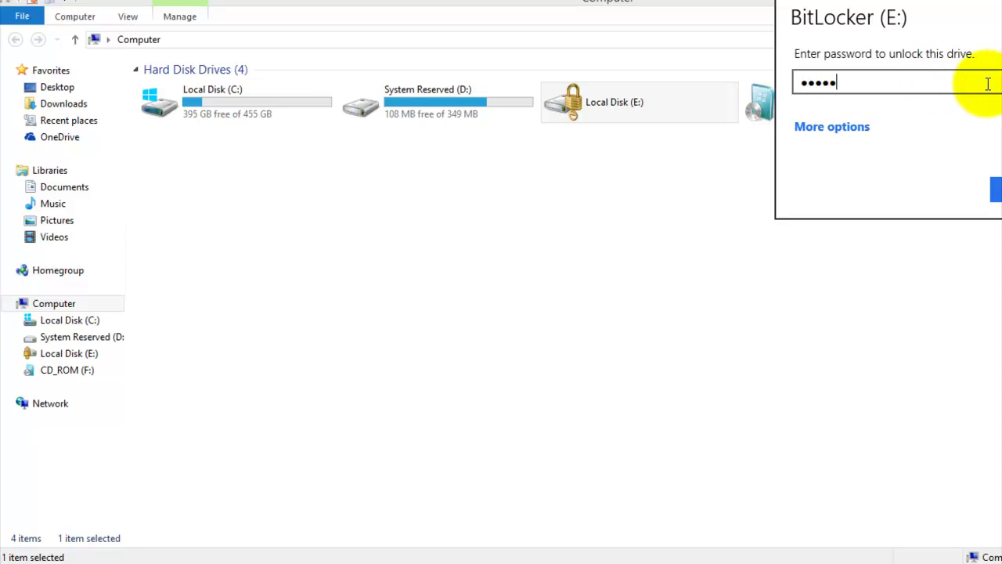
pyautogui.click(992, 82)
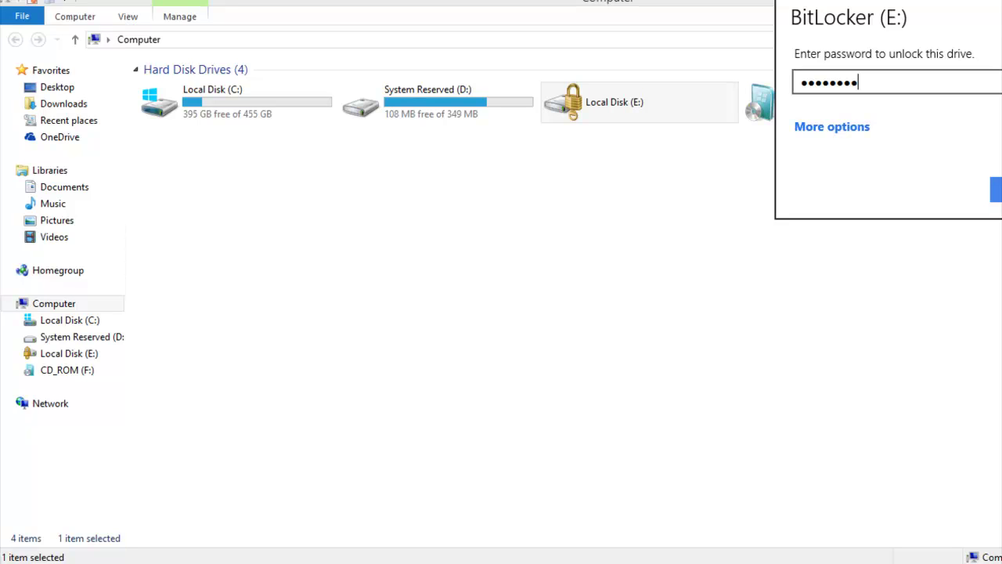
pyautogui.press('Return')
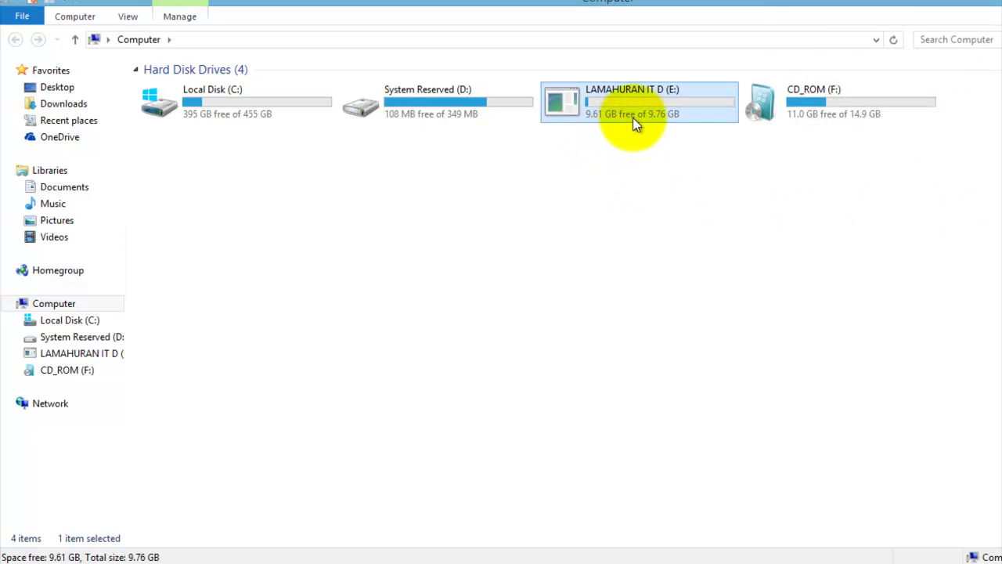
pyautogui.doubleClick(640, 102)
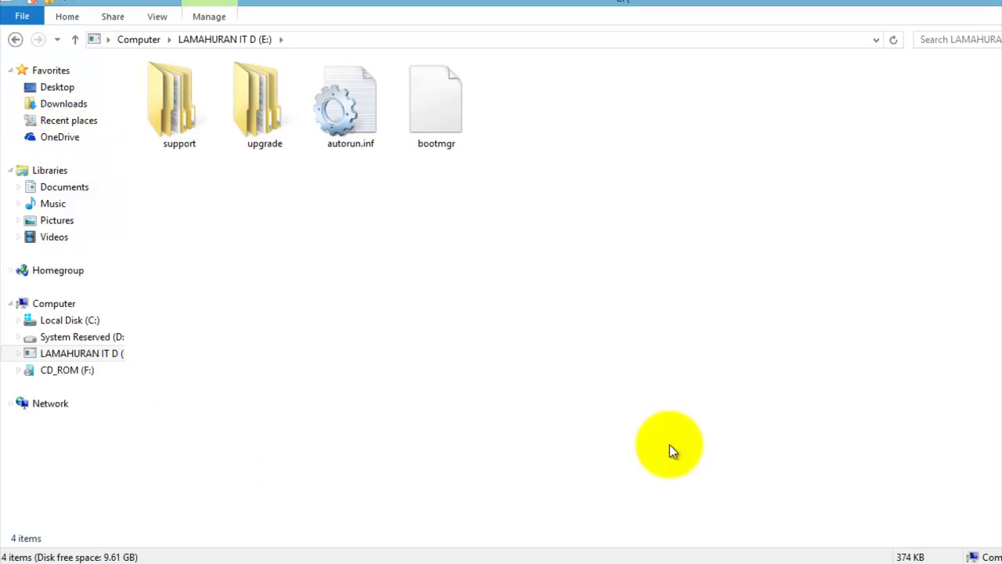
# Switch to the notes in Notepad and highlight the first contact e-mail address
pyautogui.click(760, 560)
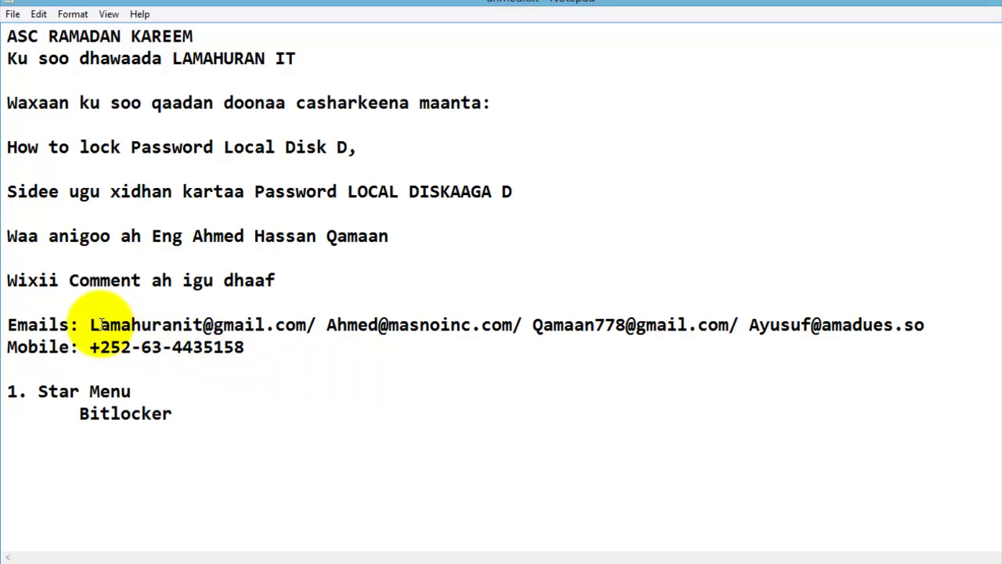
pyautogui.moveTo(90, 324); pyautogui.dragTo(307, 326)
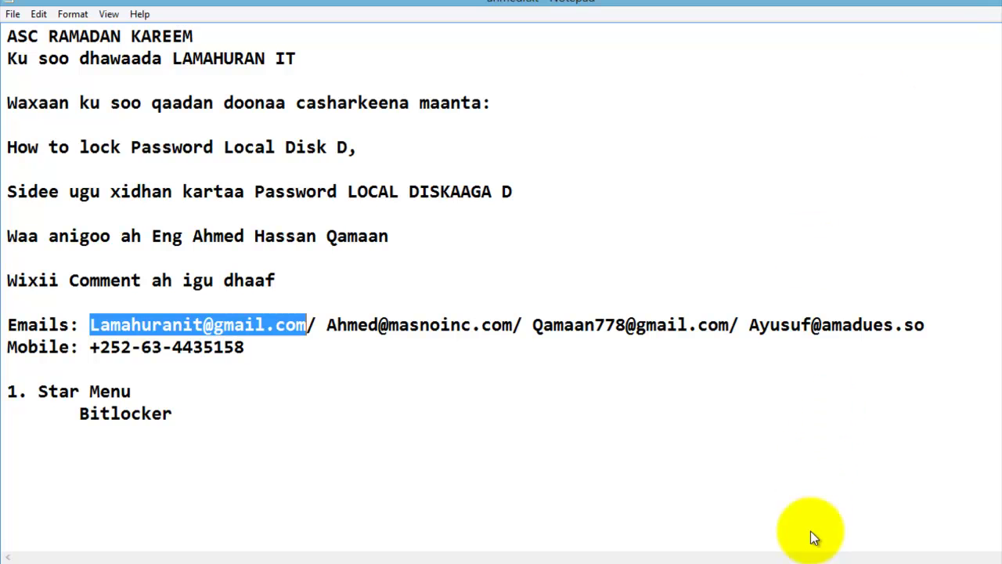
pyautogui.click(806, 559)
pyautogui.click(974, 509)
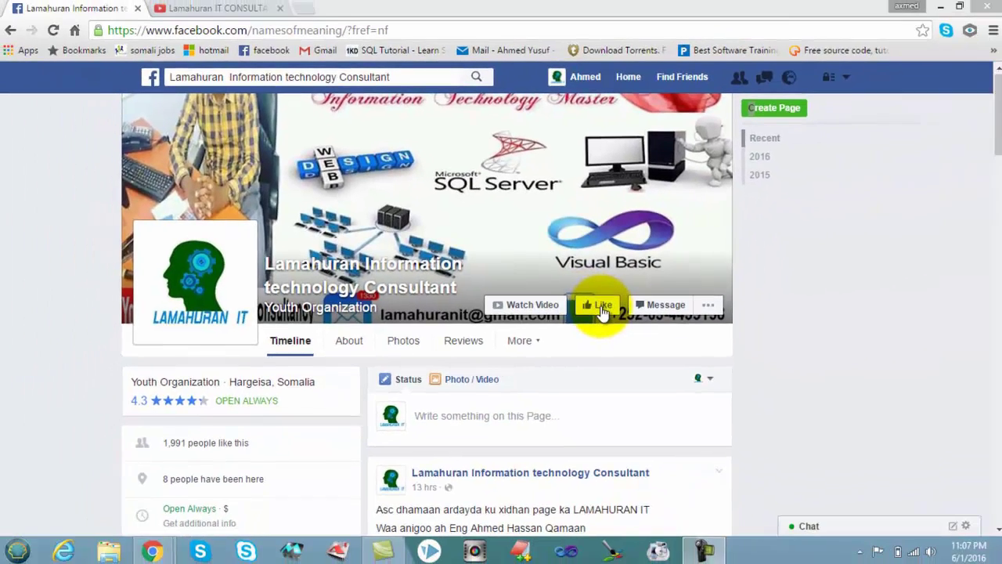
# Like the Lamahuran Information technology Consultant page on Facebook and open its videos on YouTube
pyautogui.click(600, 307)
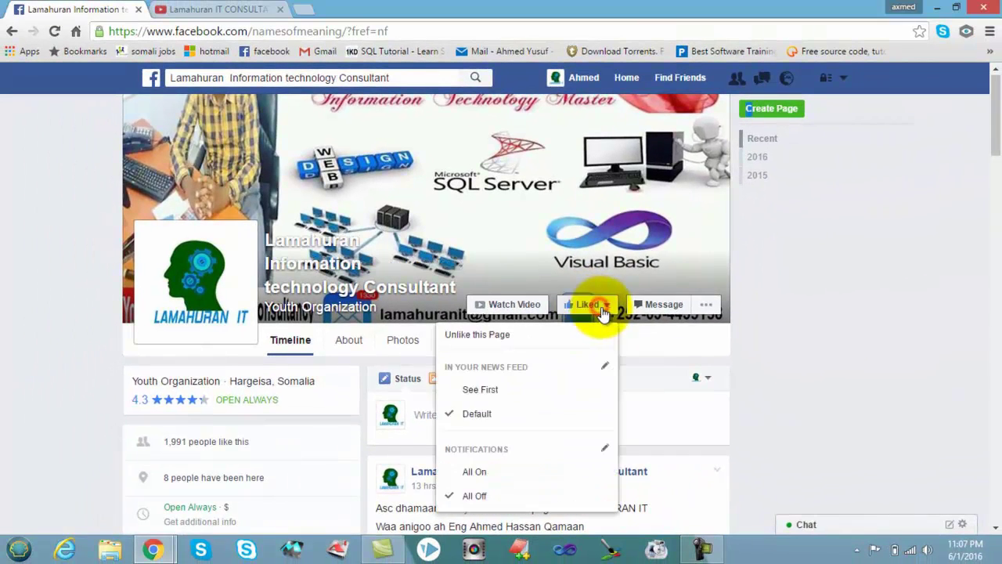
pyautogui.click(514, 309)
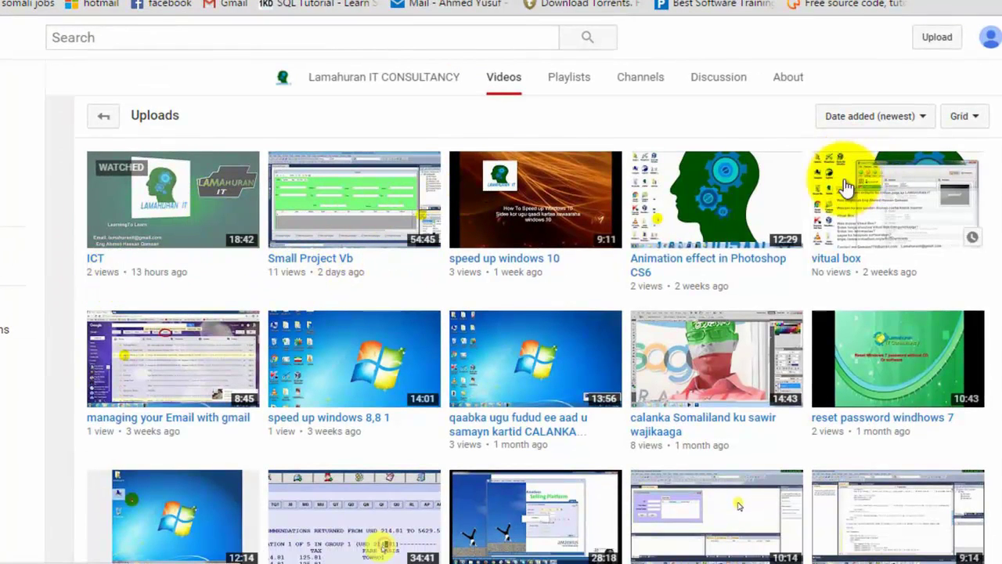
# Open the ICT video from the channel's uploads, subscribe to Lamahuran IT CONSULTANCY below it and pause playback
pyautogui.scroll(3, 857, 180)
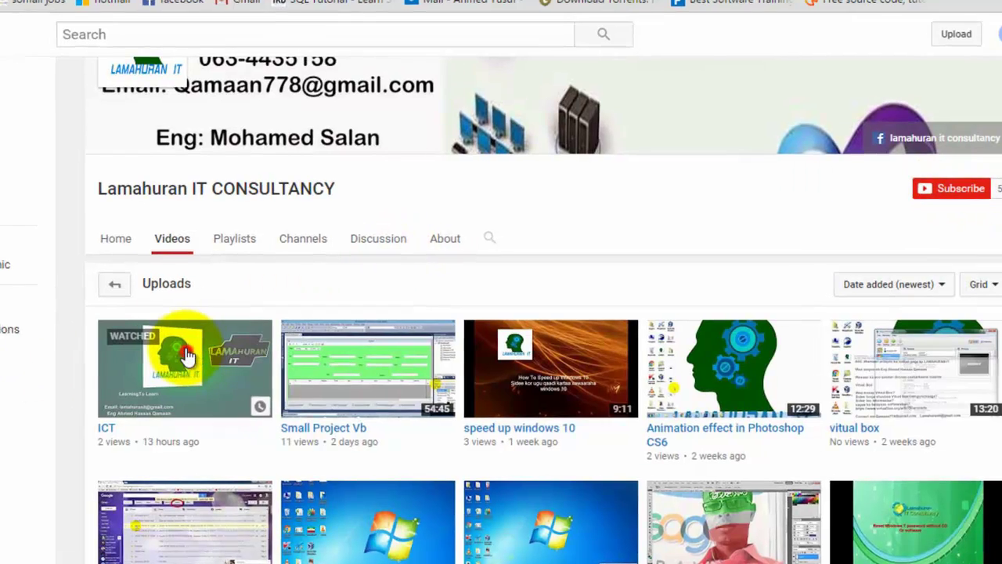
pyautogui.click(188, 356)
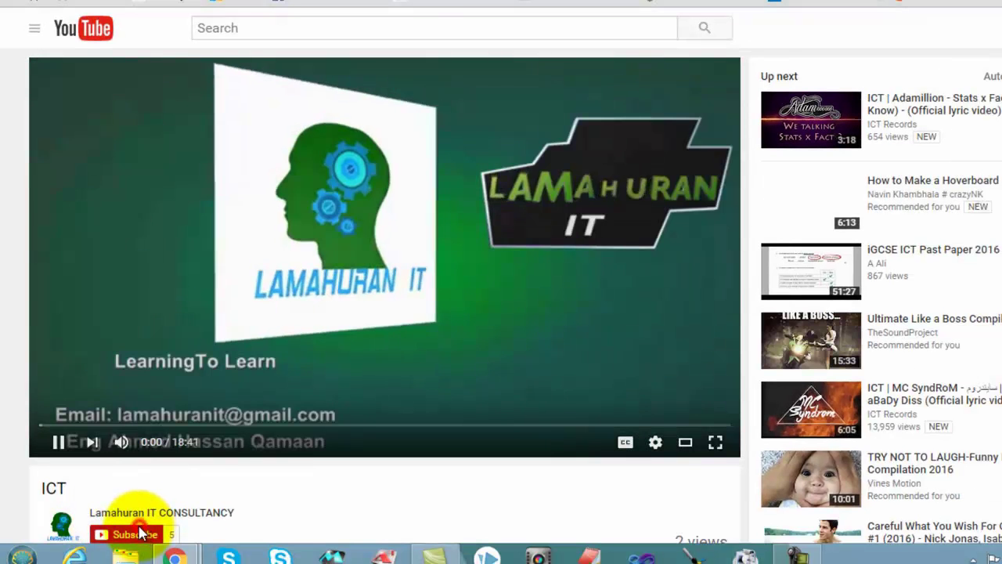
pyautogui.click(135, 529)
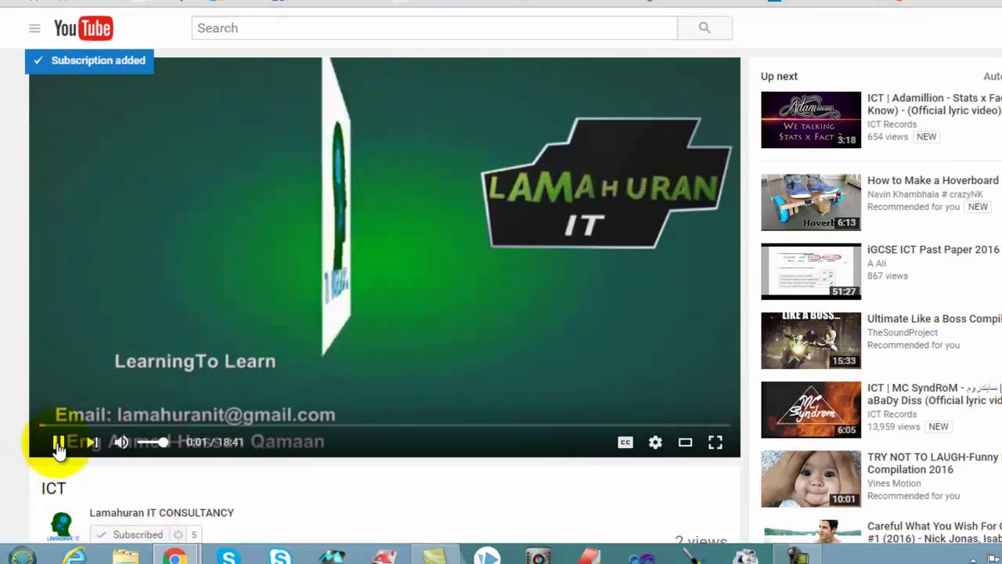
pyautogui.click(57, 442)
# Subscribe to Lamahuran IT CONSULTANCY on the channel's Videos page and return to the Facebook page
pyautogui.click(814, 129)
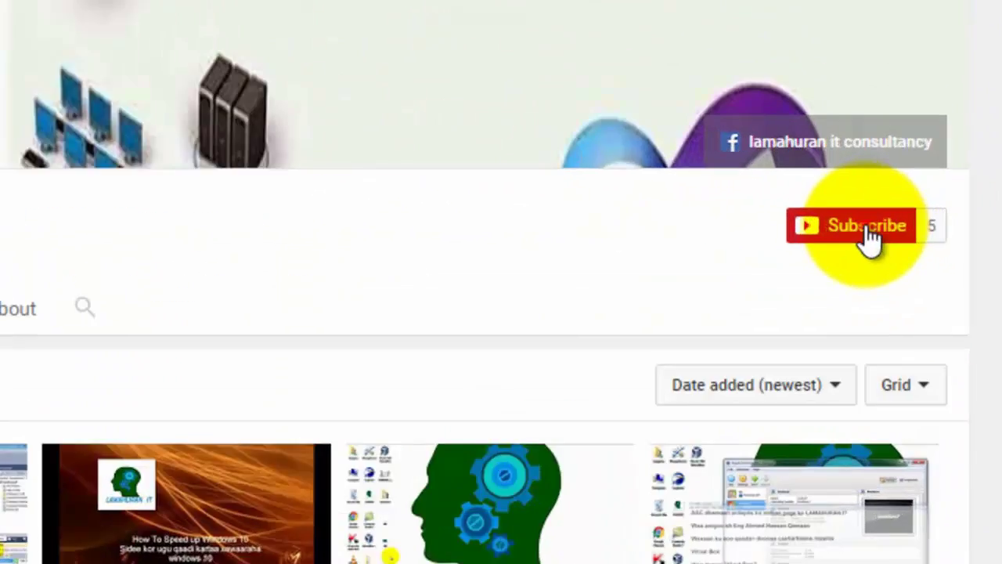
pyautogui.click(900, 225)
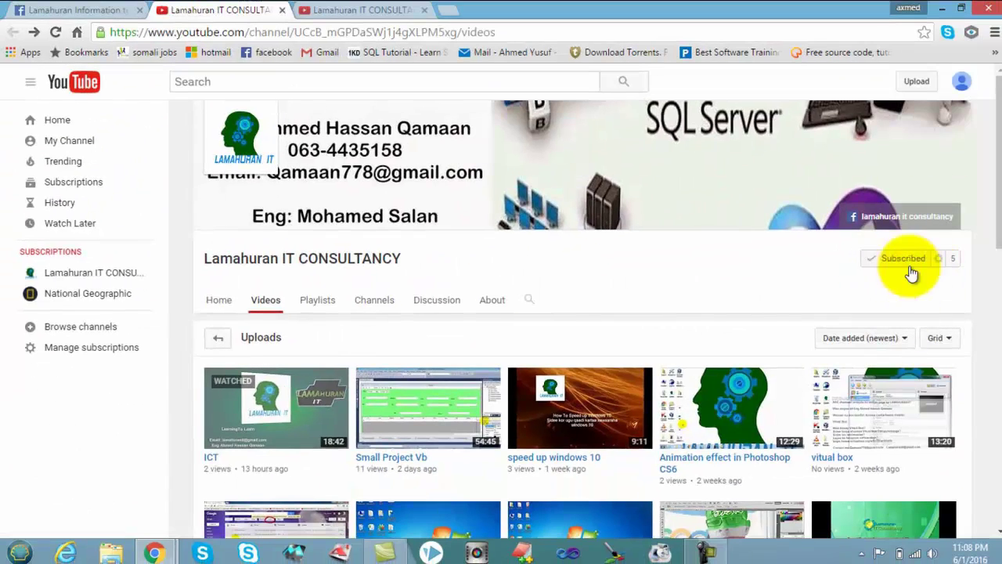
pyautogui.click(35, 11)
pyautogui.moveTo(600, 307)
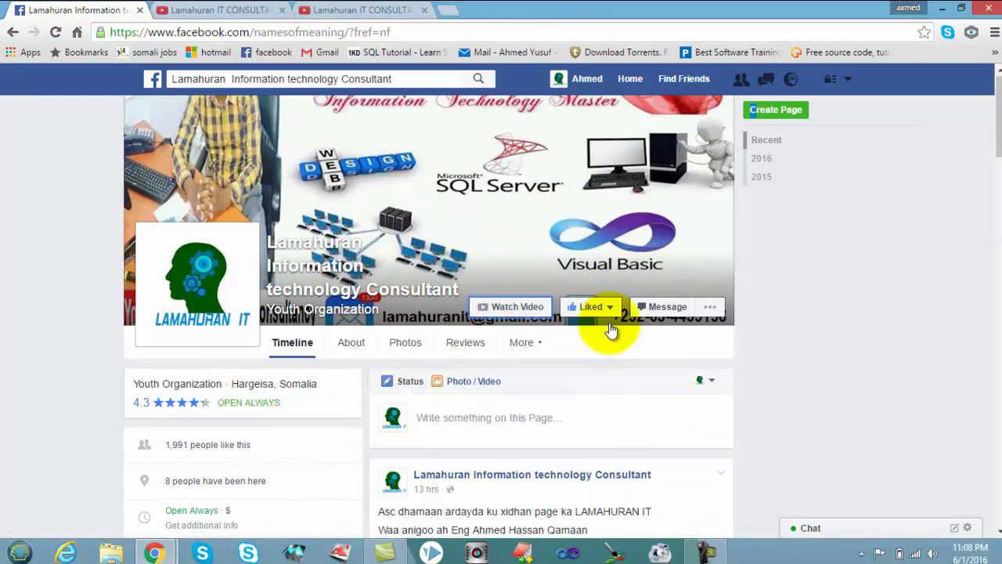
pyautogui.click(706, 551)
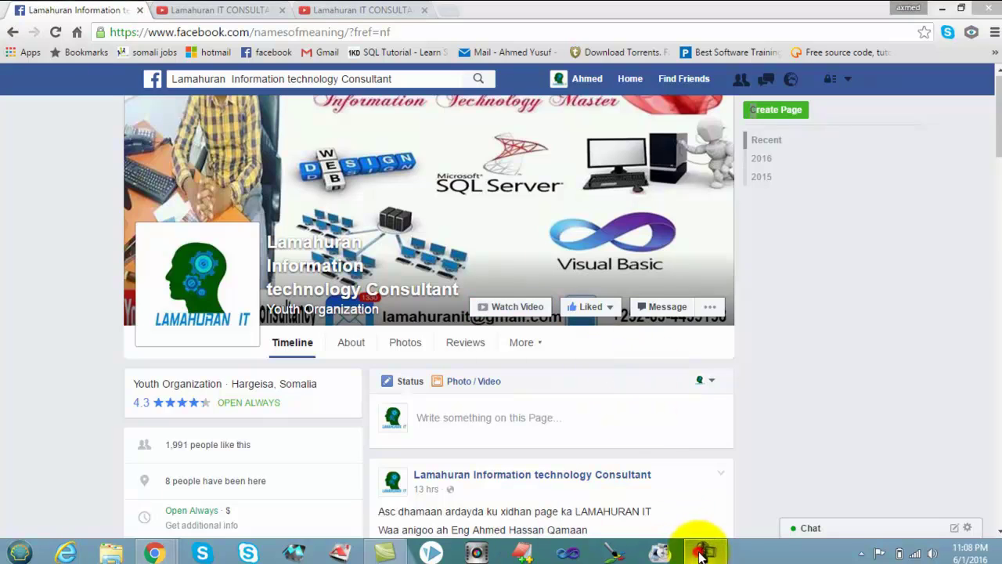